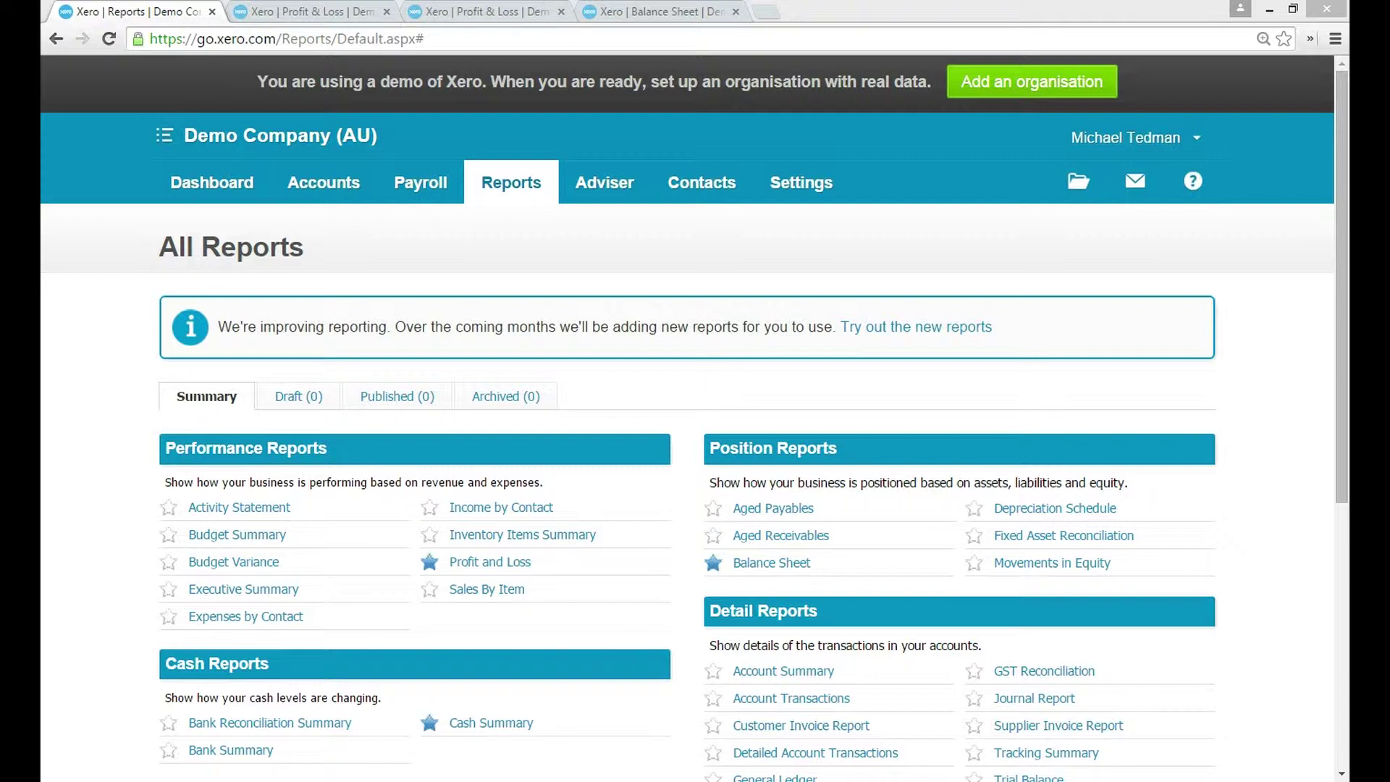
# - Look over the All Reports page and its list of report pages
pyautogui.click(511, 183)
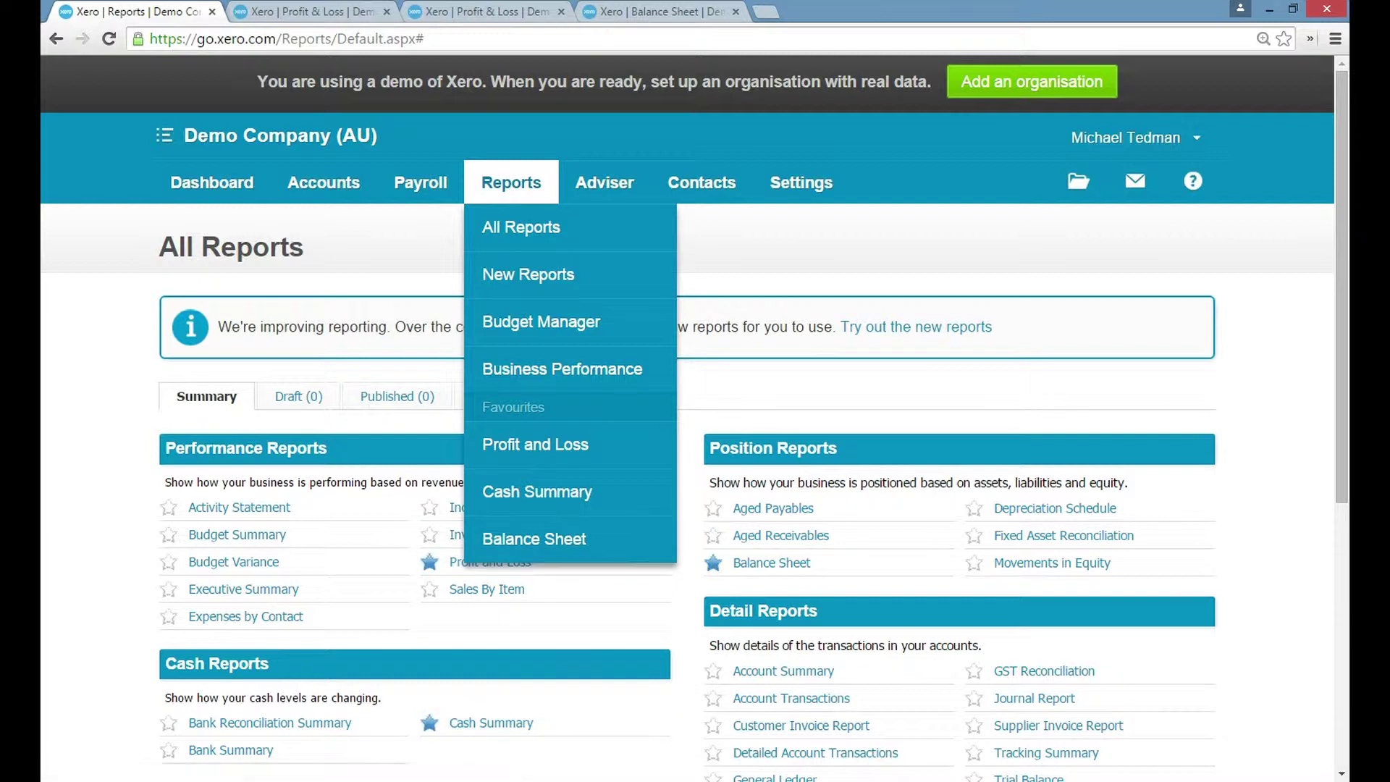
pyautogui.doubleClick(511, 182)
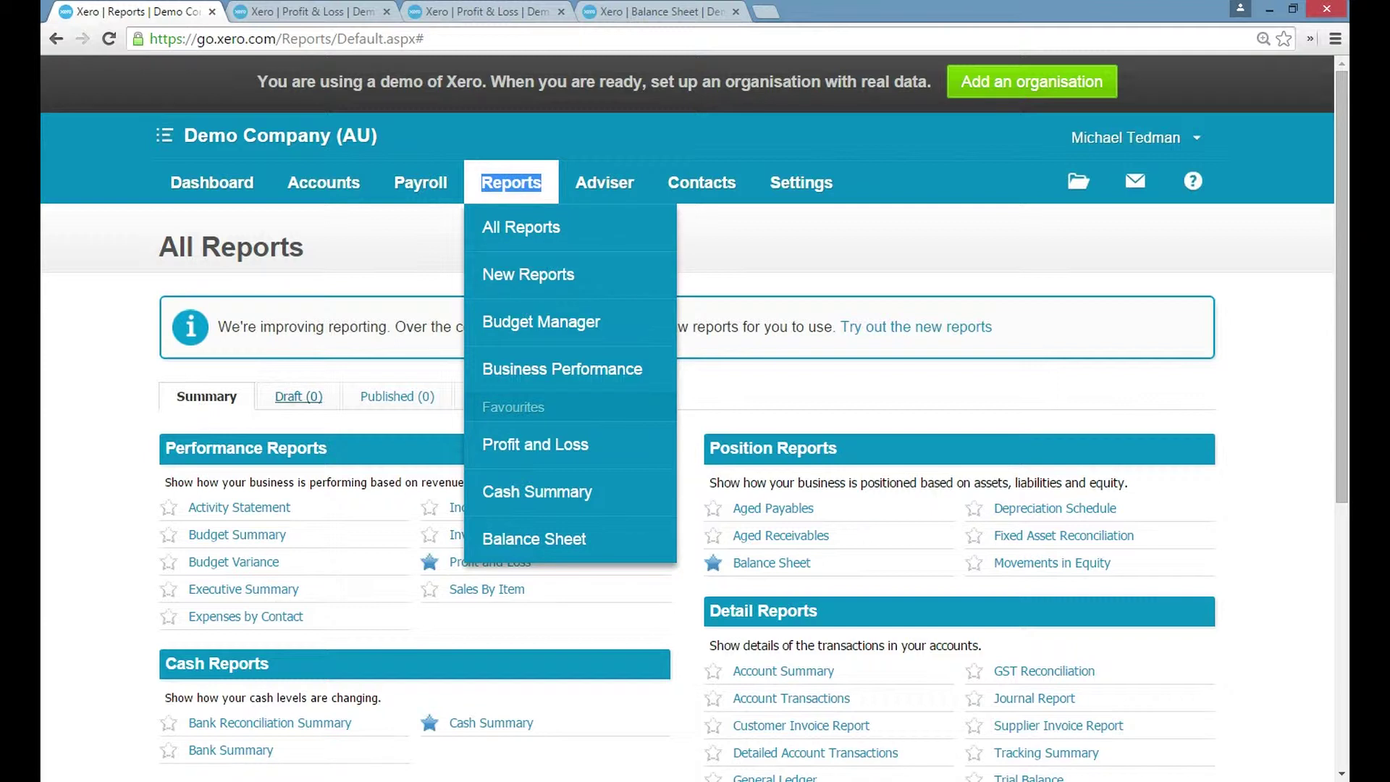
pyautogui.moveTo(305, 247); pyautogui.dragTo(159, 247)
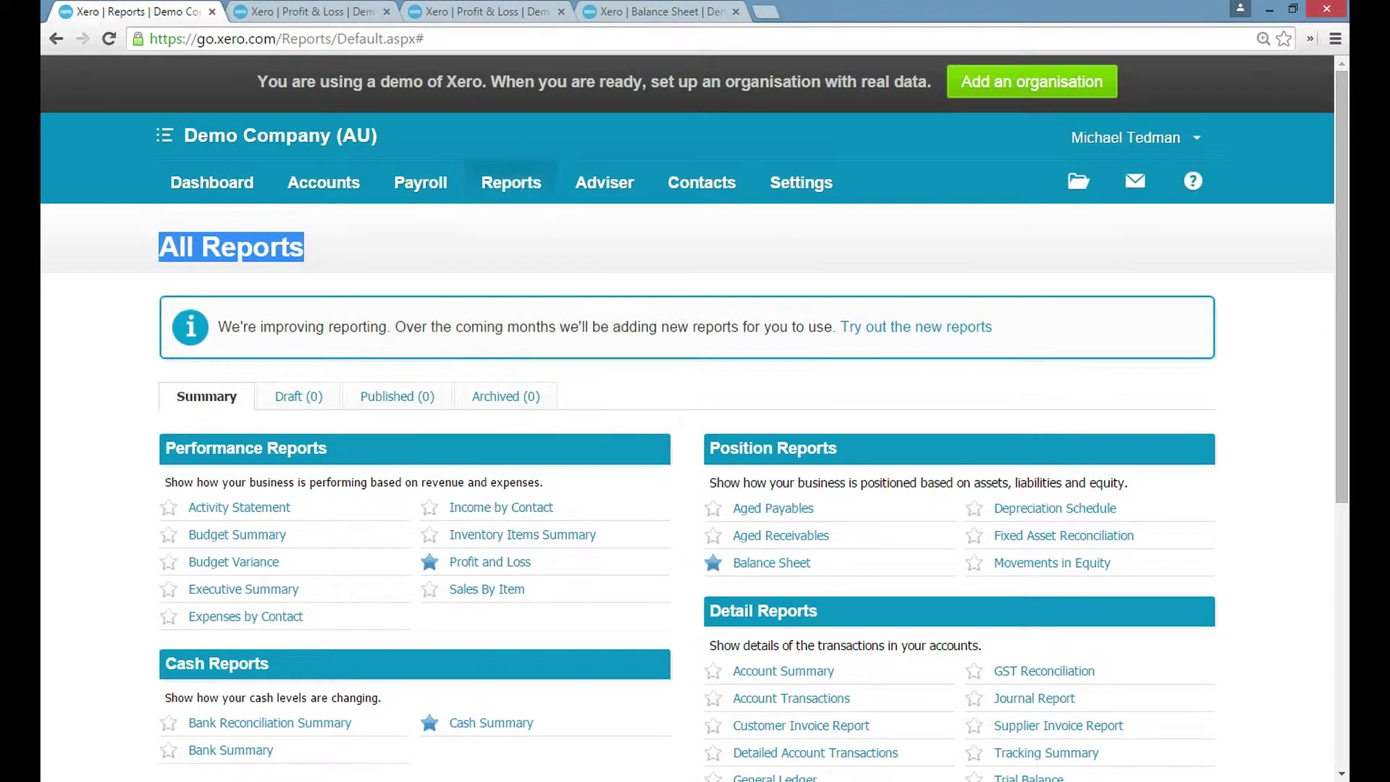
pyautogui.click(511, 182)
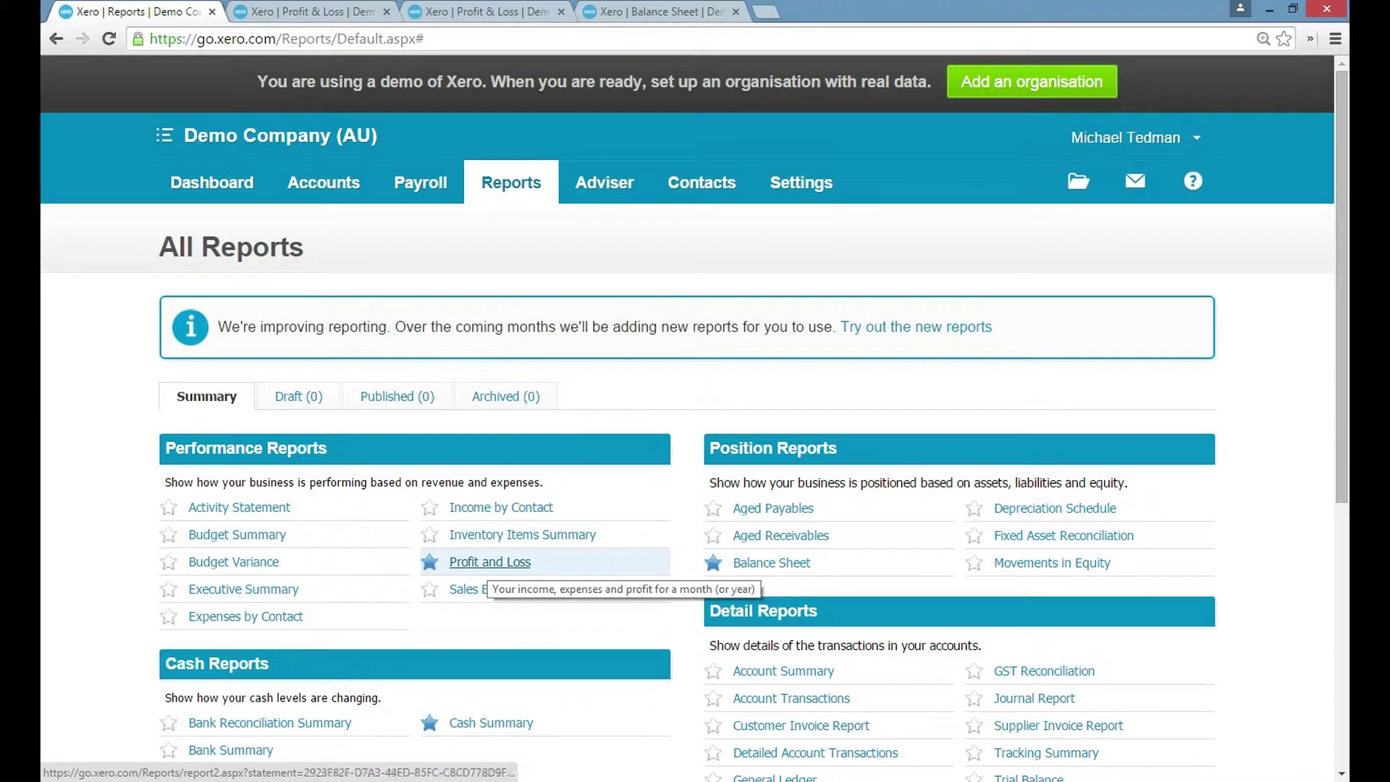
# - Open the Profit & Loss report and check its dates: 1 July 2014 to 30 June 2015
pyautogui.click(304, 11)
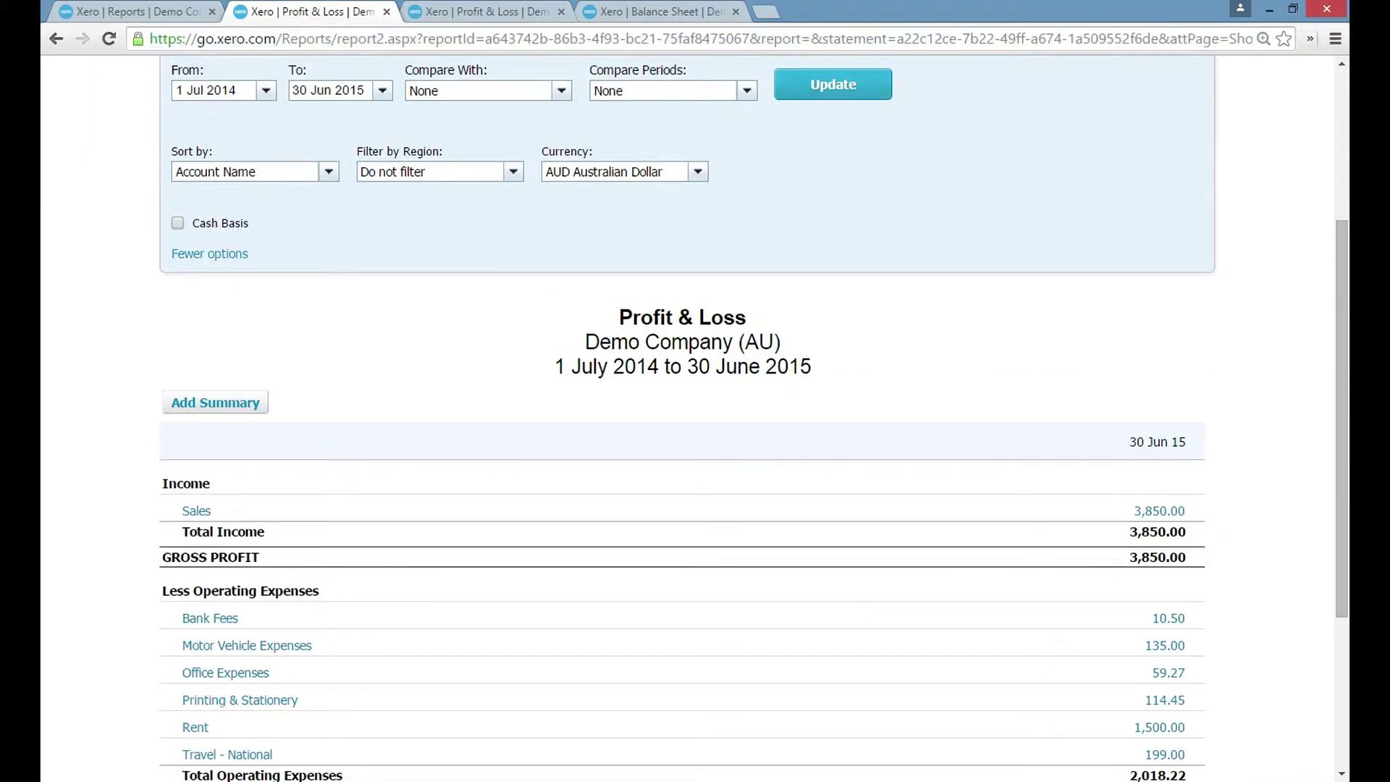
pyautogui.scroll(4, 695, 405)
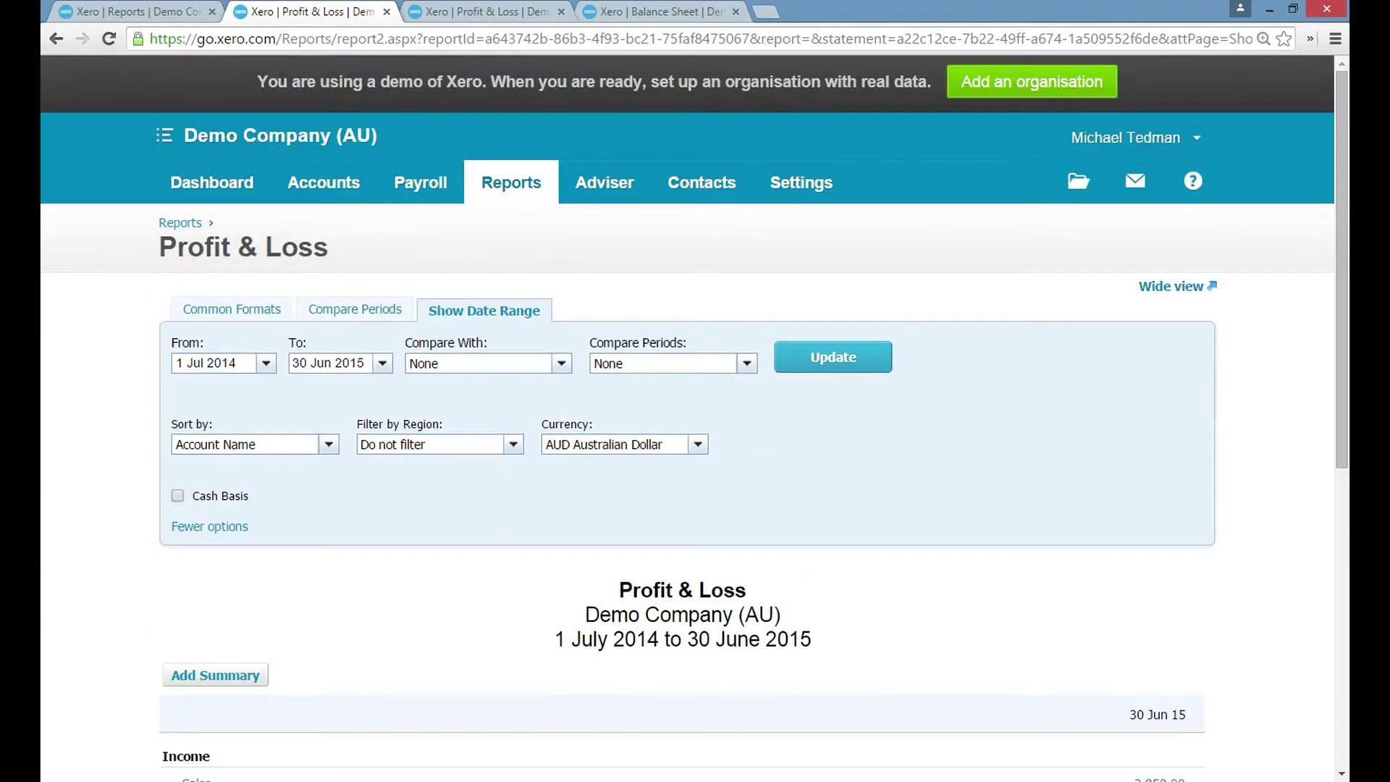
pyautogui.scroll(-1, 695, 405)
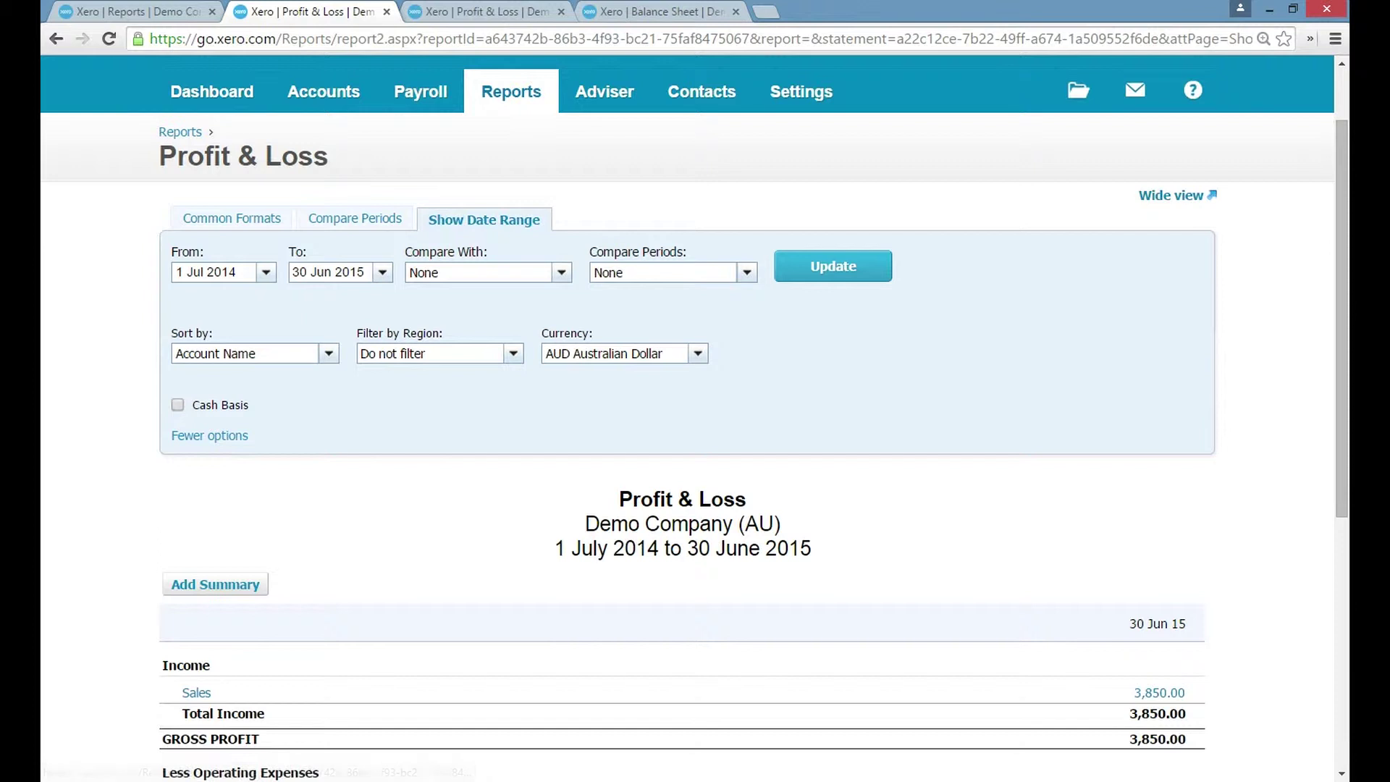
pyautogui.click(207, 272)
pyautogui.press('Tab')
pyautogui.press('Tab')
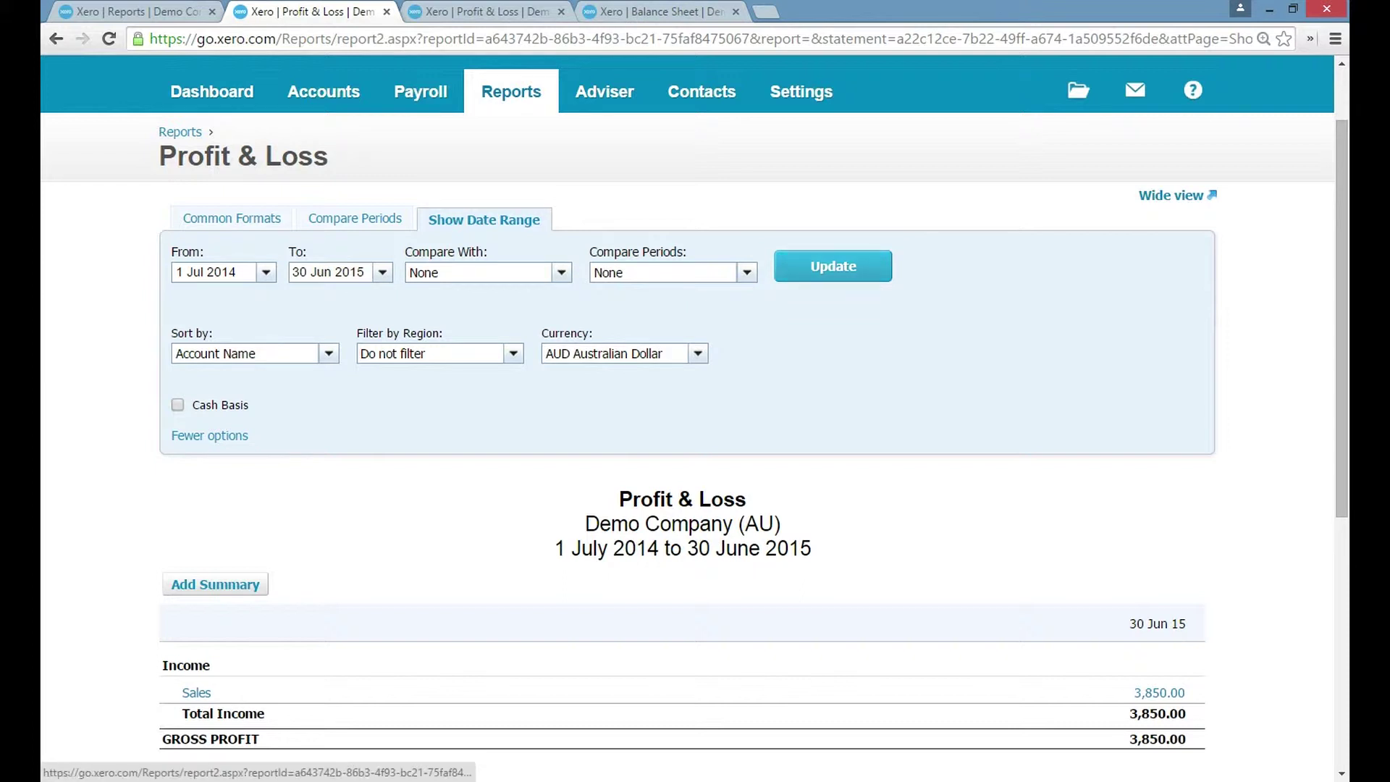
pyautogui.scroll(-6, 695, 434)
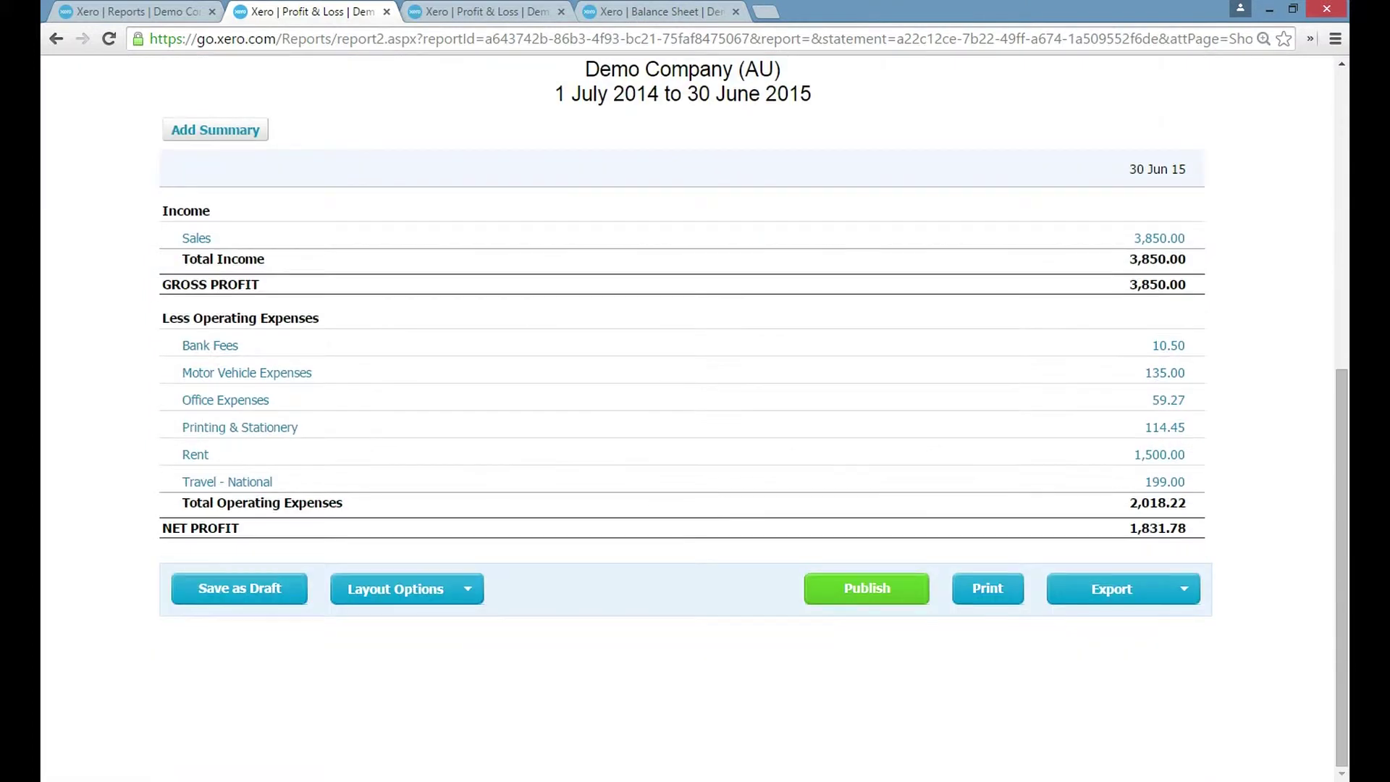
pyautogui.scroll(1, 695, 434)
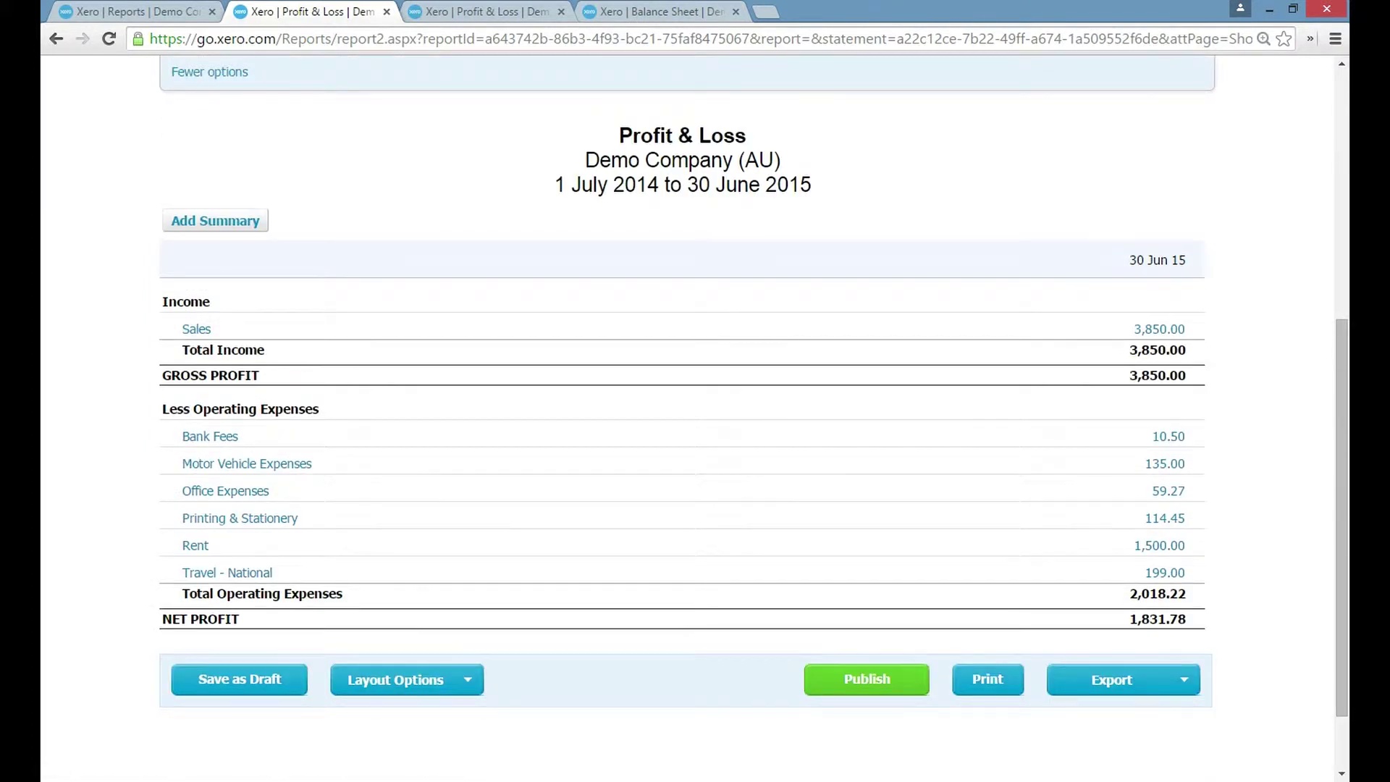
pyautogui.moveTo(555, 185); pyautogui.dragTo(812, 184)
pyautogui.click(822, 186)
# - Point out the Net Profit line and its amount of 1,831.78
pyautogui.moveTo(162, 619); pyautogui.dragTo(239, 619)
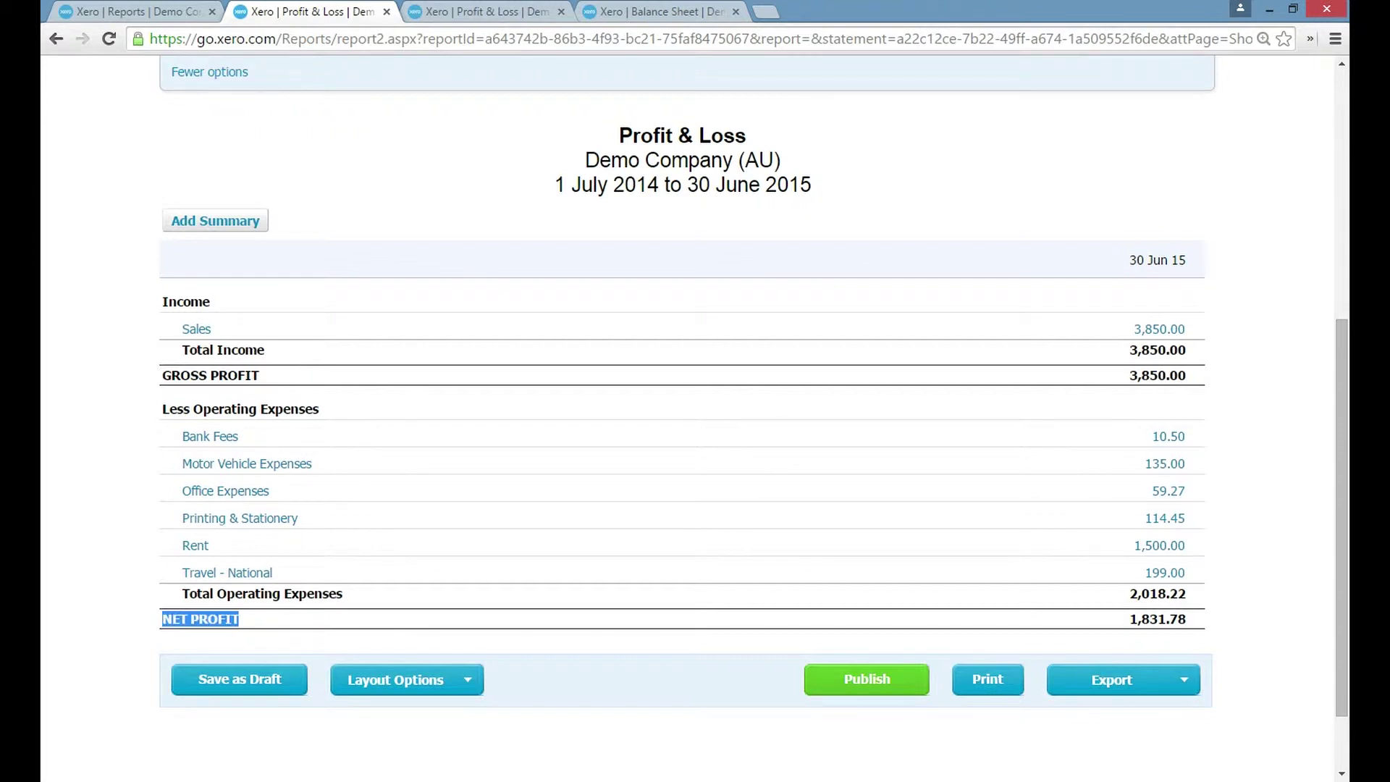
pyautogui.moveTo(1129, 619); pyautogui.dragTo(1190, 624)
pyautogui.click(1194, 637)
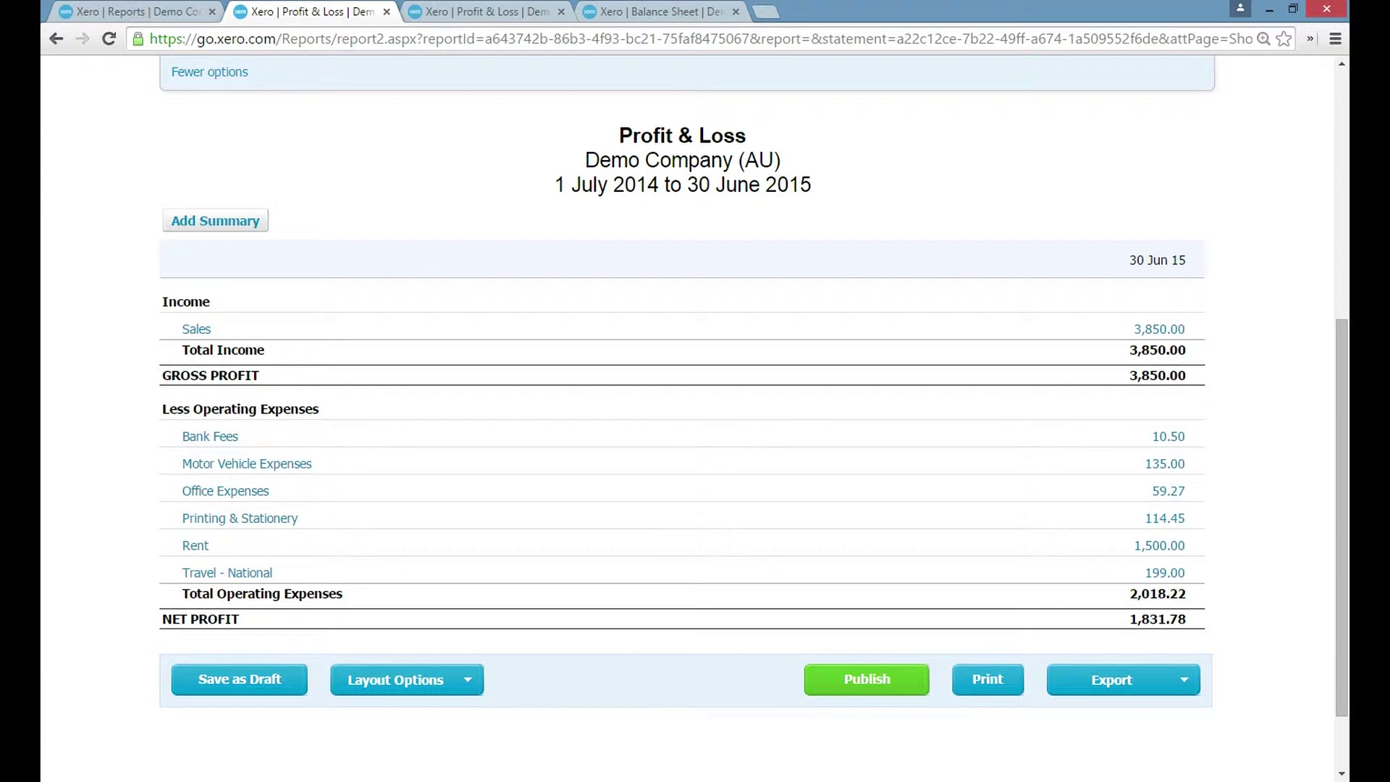
pyautogui.scroll(1, 681, 408)
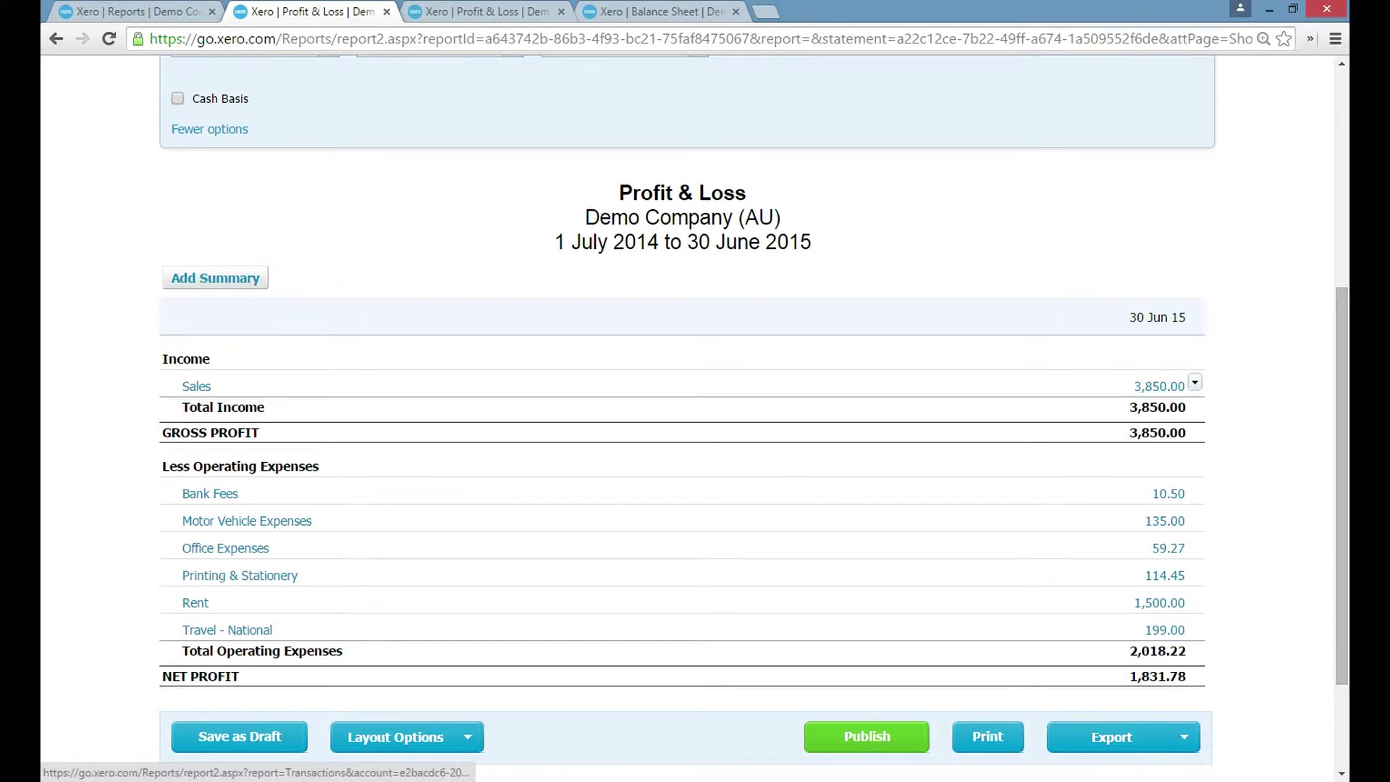
# - Set Compare With to Previous Year and Compare Periods to Previous 2 Periods, then update
pyautogui.scroll(2, 1158, 386)
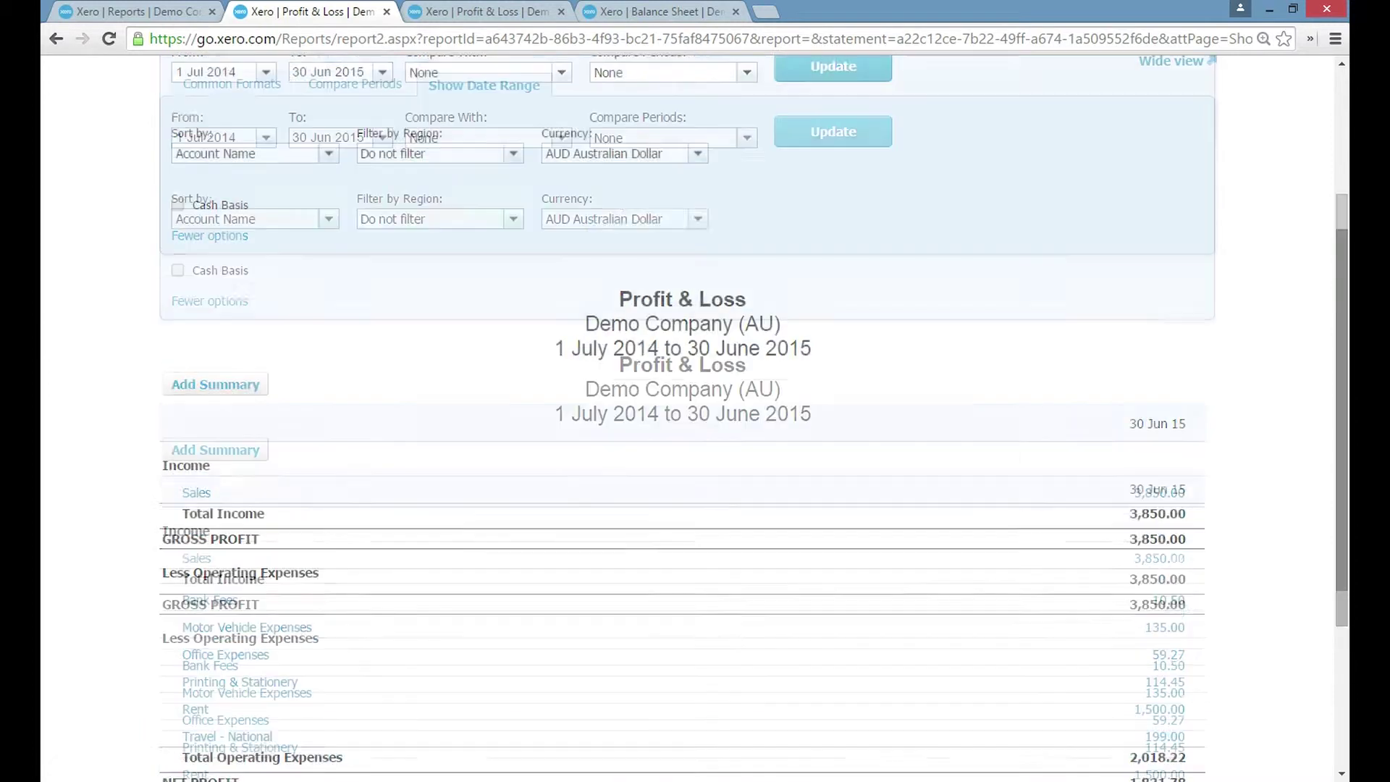
pyautogui.scroll(3, 693, 418)
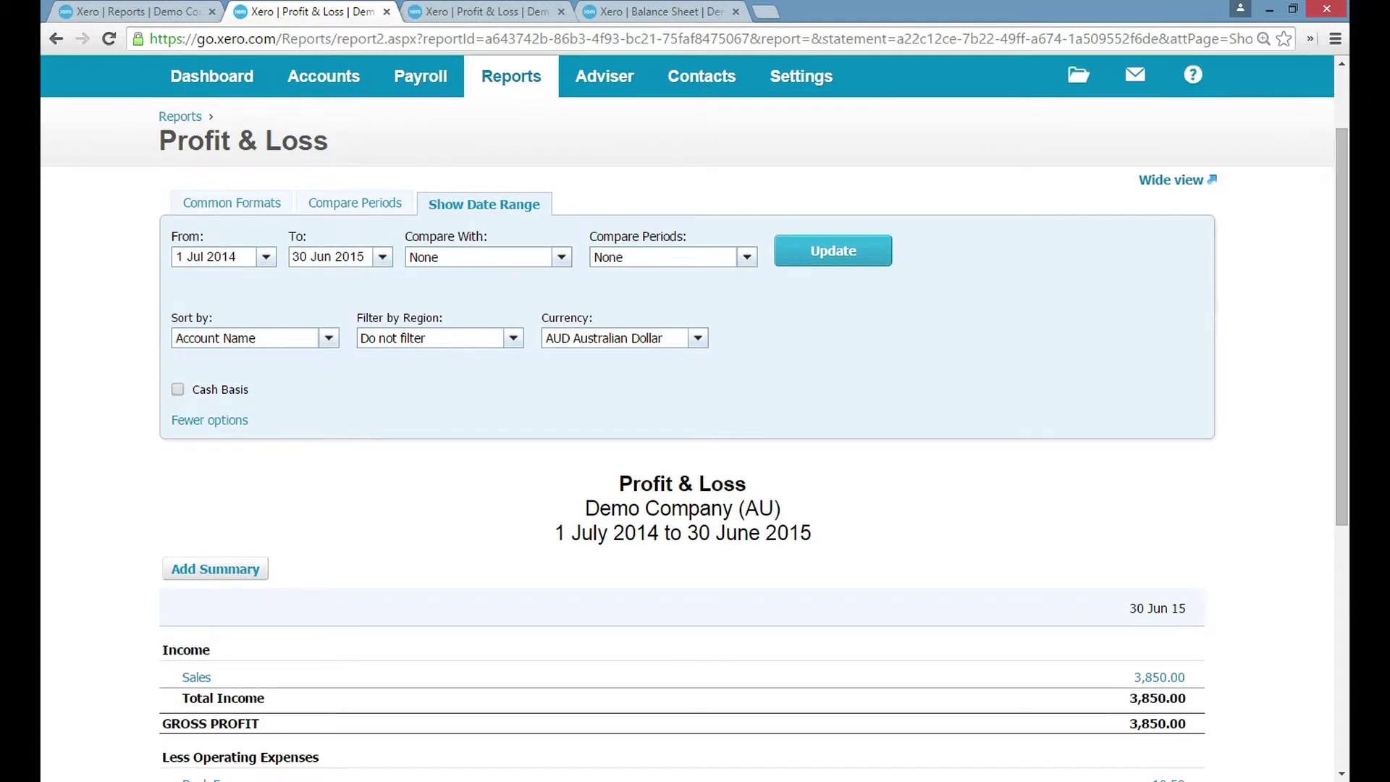
pyautogui.click(437, 257)
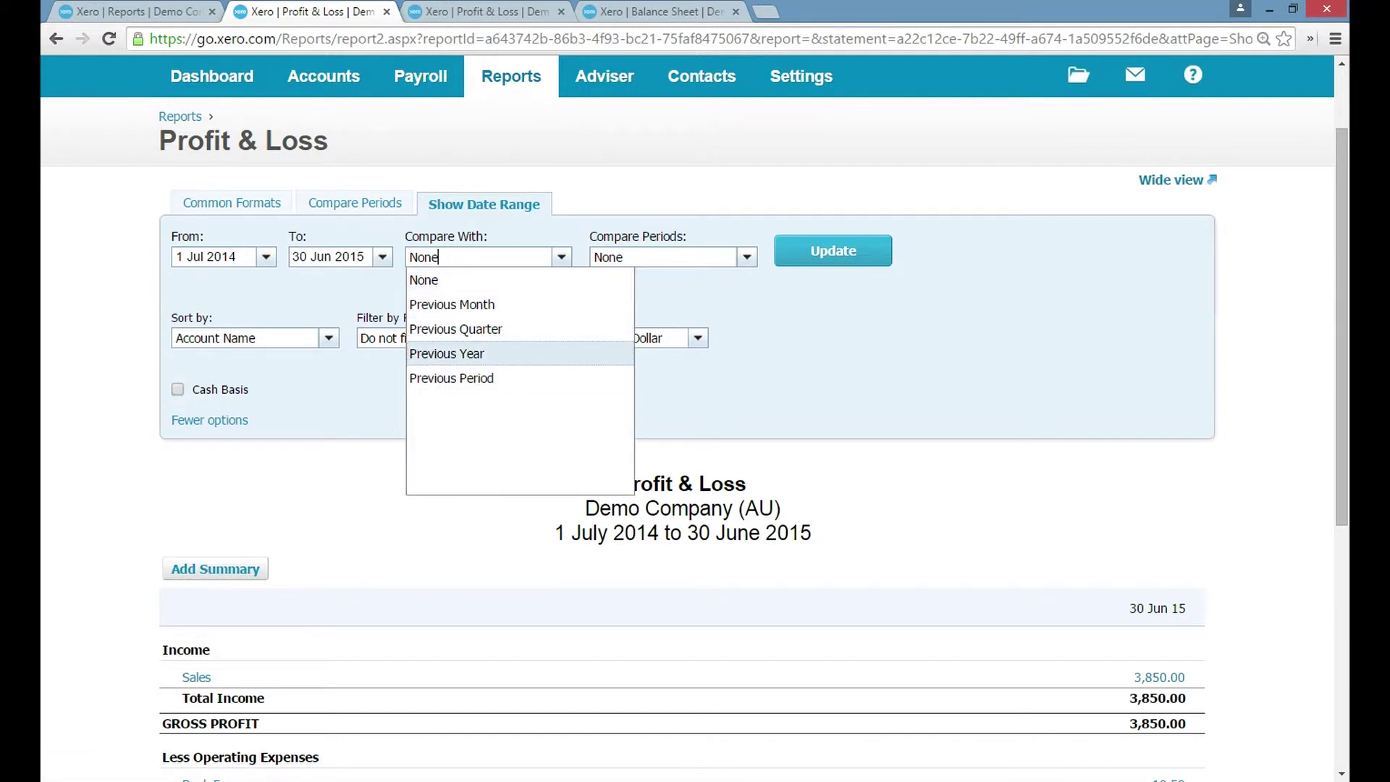
pyautogui.click(447, 353)
pyautogui.click(746, 257)
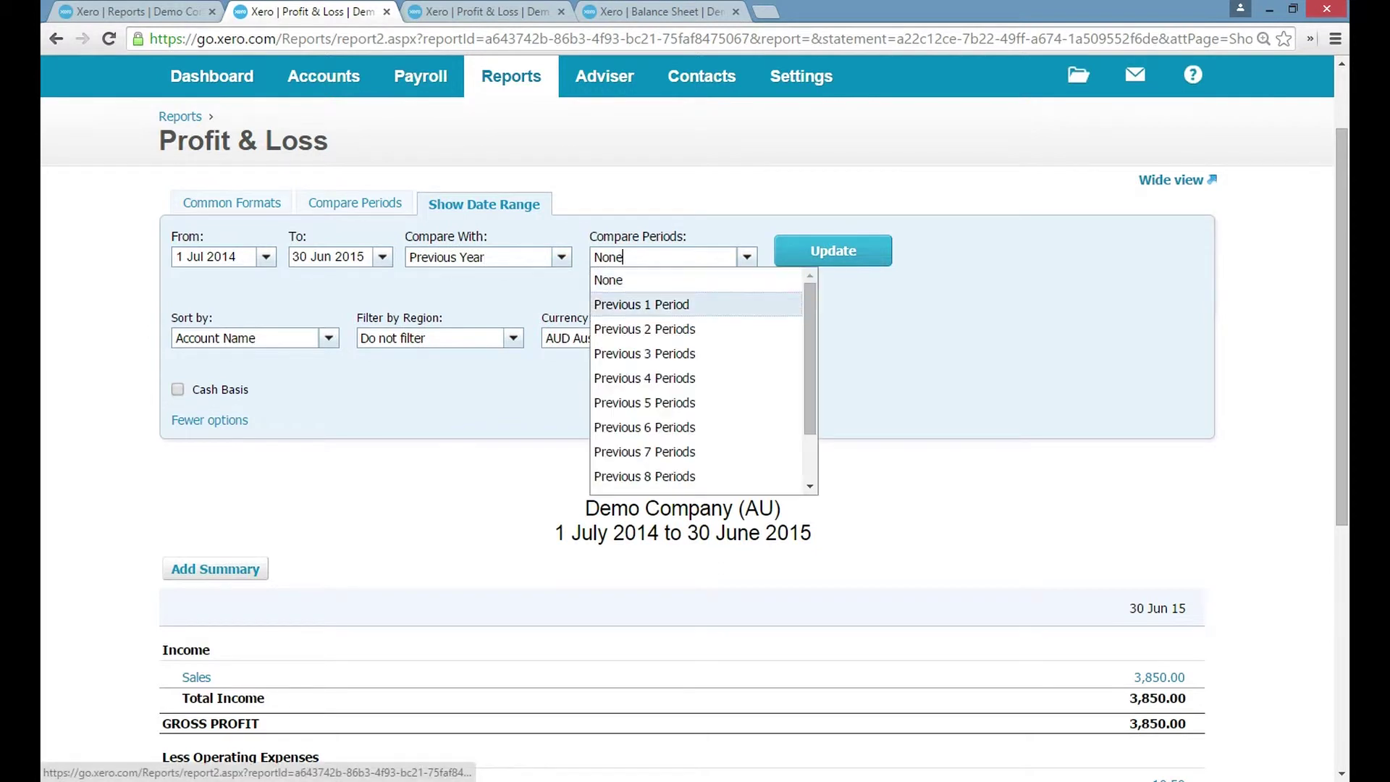
pyautogui.click(645, 329)
pyautogui.press('Return')
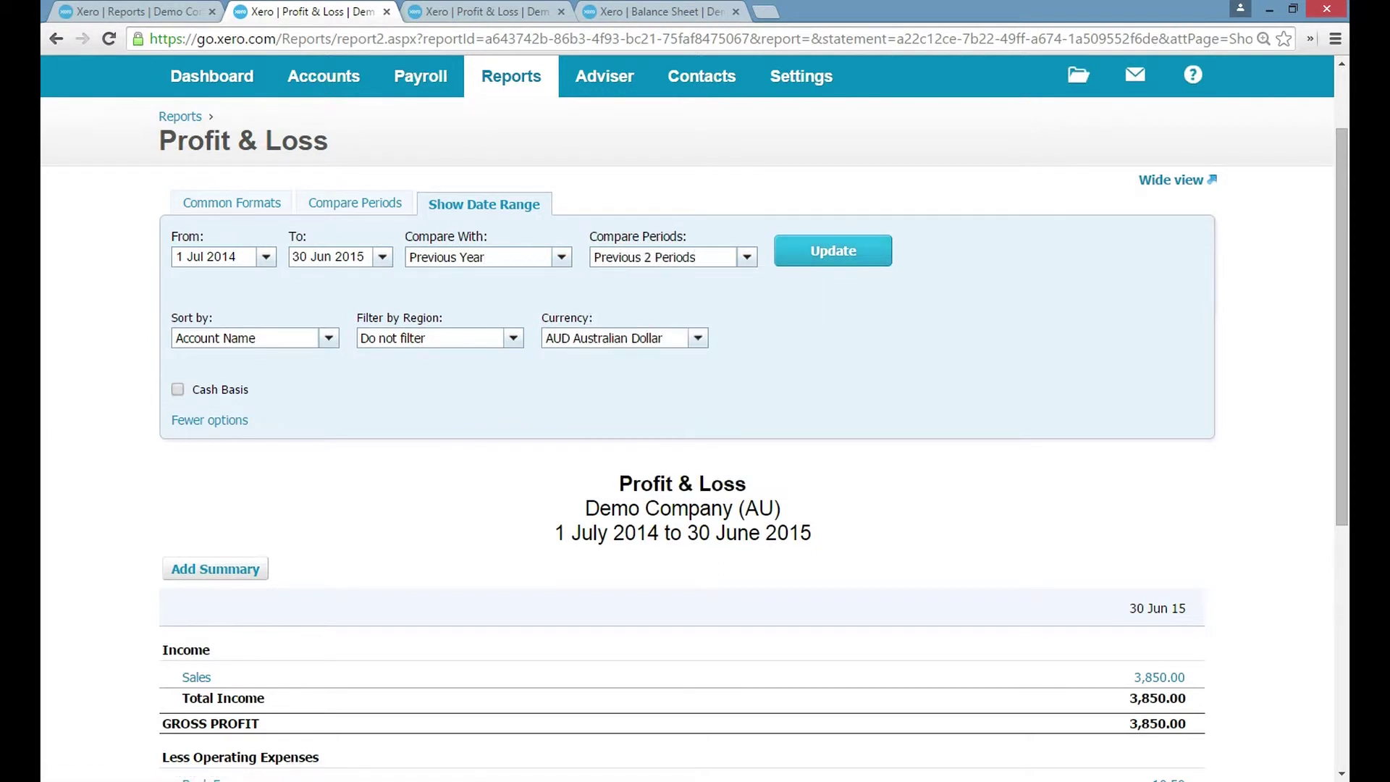
pyautogui.press('Return')
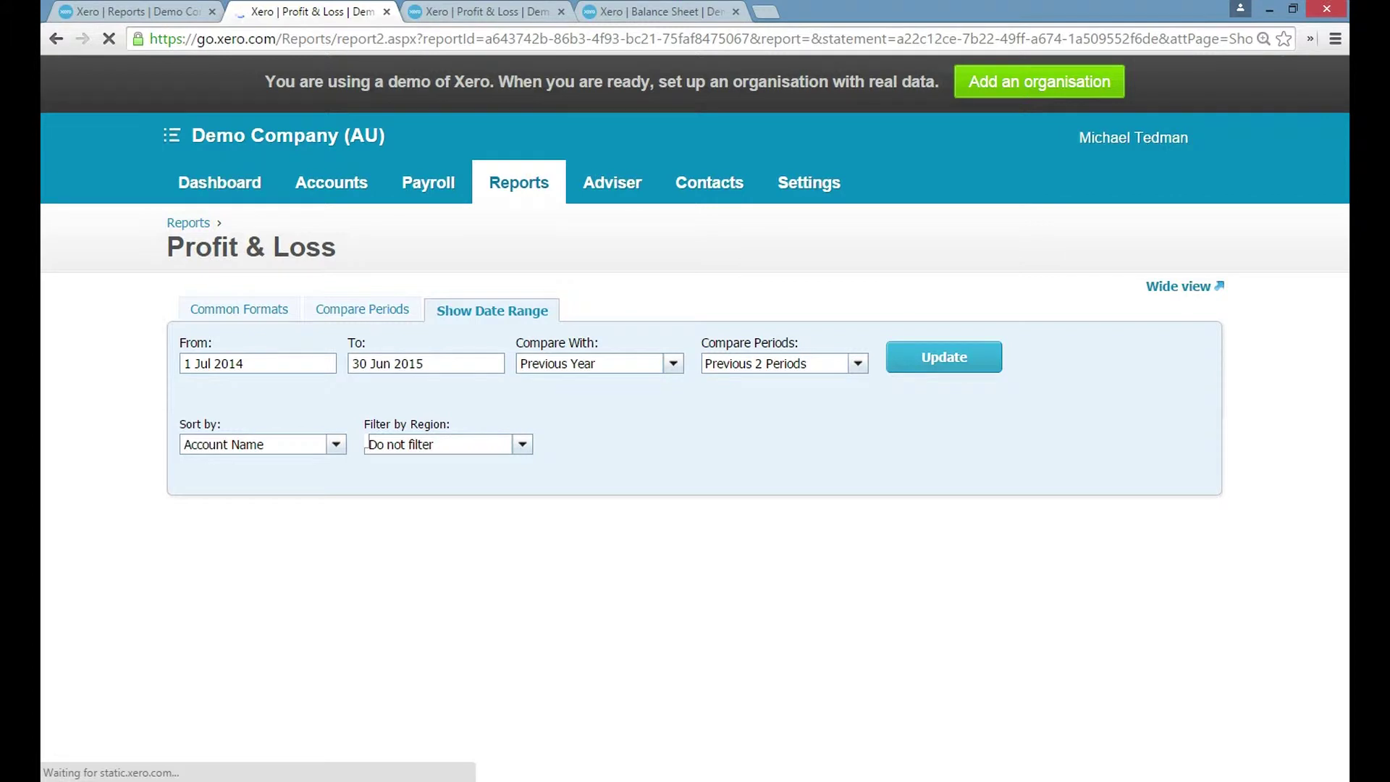
# - Review the new comparison columns 30 Jun 15, 30 Jun 14 and 30 Jun 13
pyautogui.scroll(-3, 687, 417)
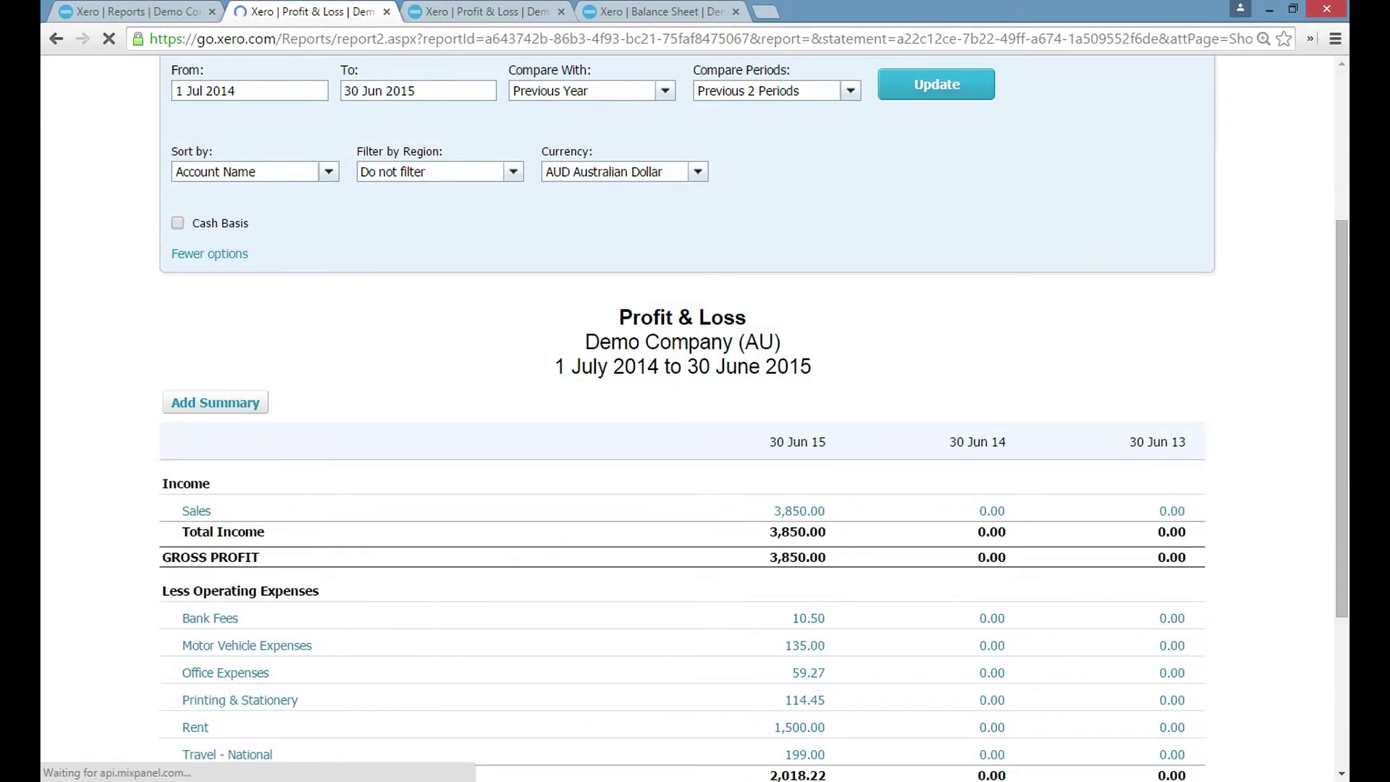
pyautogui.scroll(-2, 687, 417)
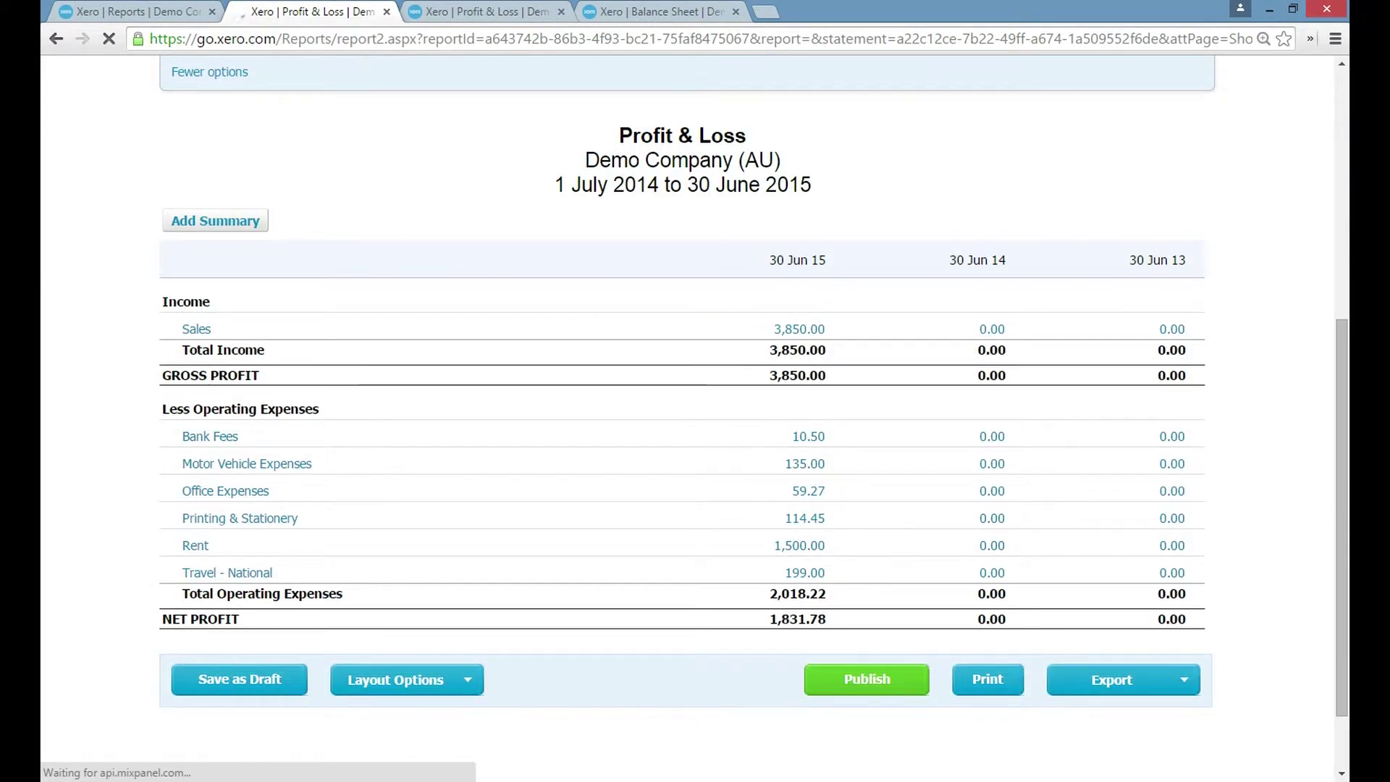
pyautogui.moveTo(777, 260); pyautogui.dragTo(826, 260)
pyautogui.moveTo(949, 259); pyautogui.dragTo(1006, 260)
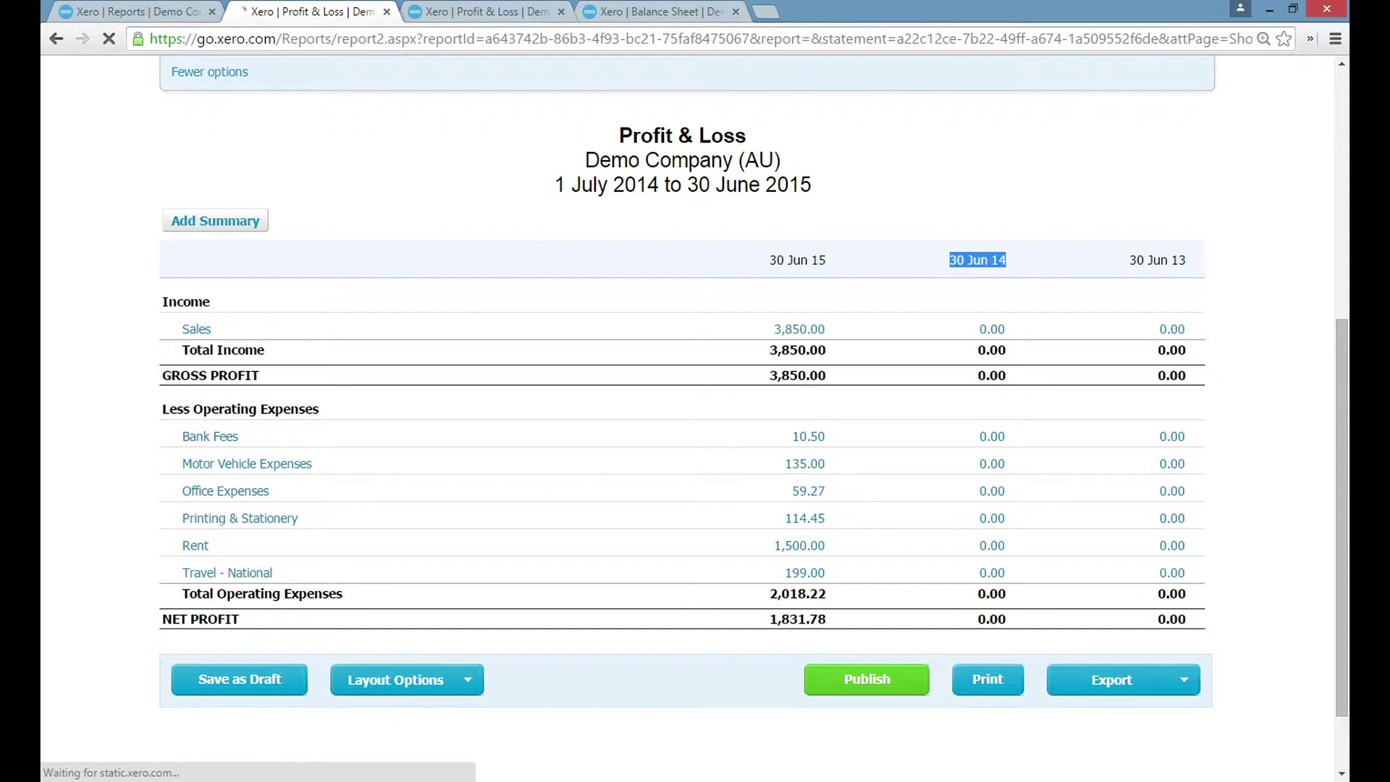
pyautogui.moveTo(1129, 259); pyautogui.dragTo(1185, 260)
pyautogui.scroll(1, 695, 435)
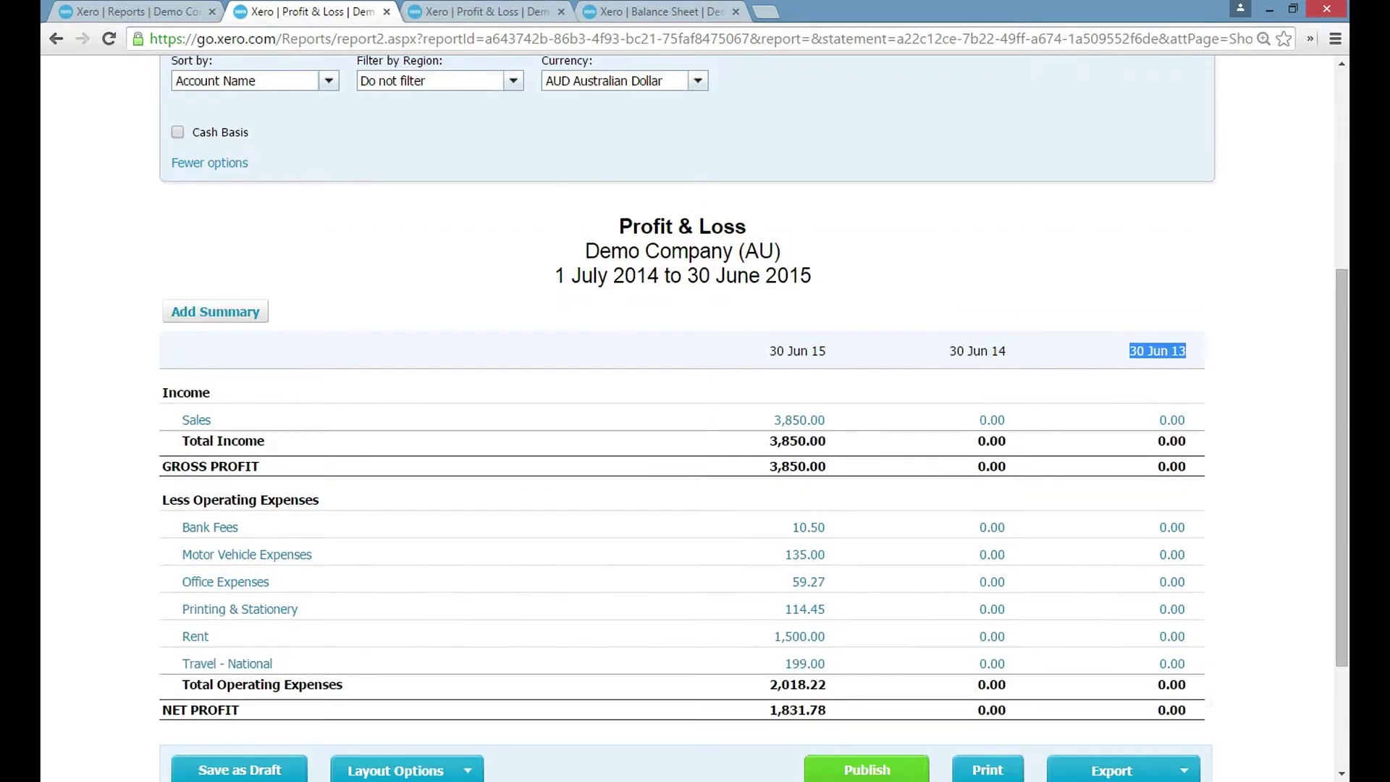
pyautogui.click(1179, 271)
pyautogui.scroll(2, 694, 434)
# - Check the Compare With and period options without changing them, then bring up Filter by Region
pyautogui.click(484, 181)
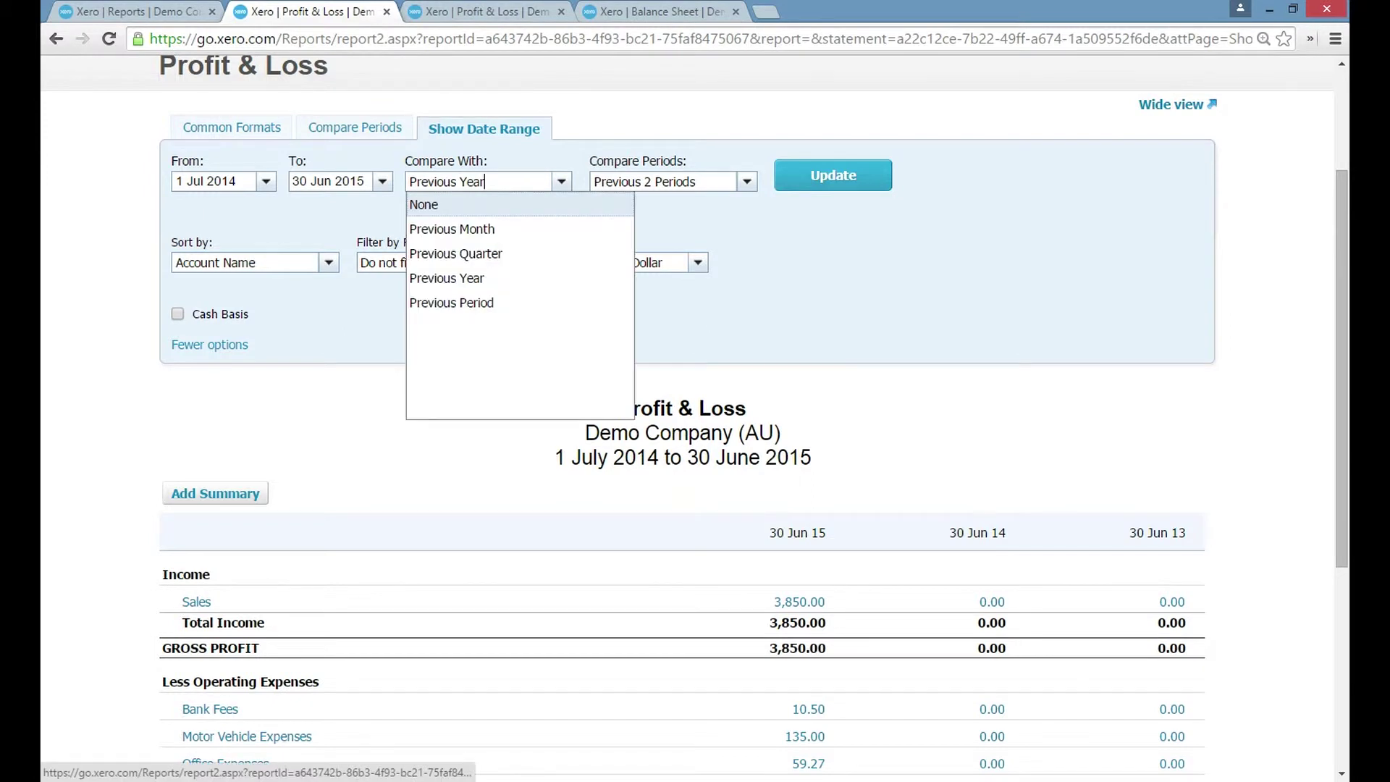
pyautogui.press('Escape')
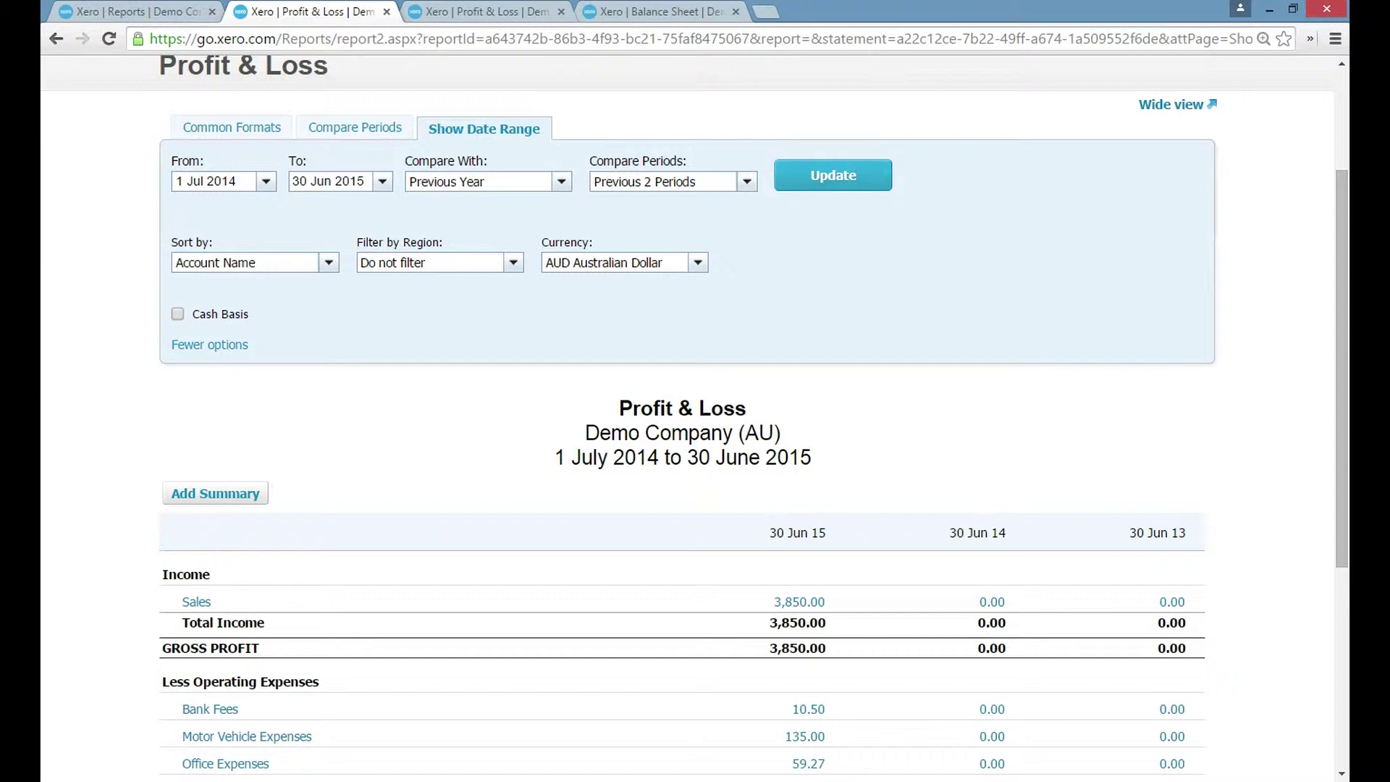
pyautogui.click(484, 182)
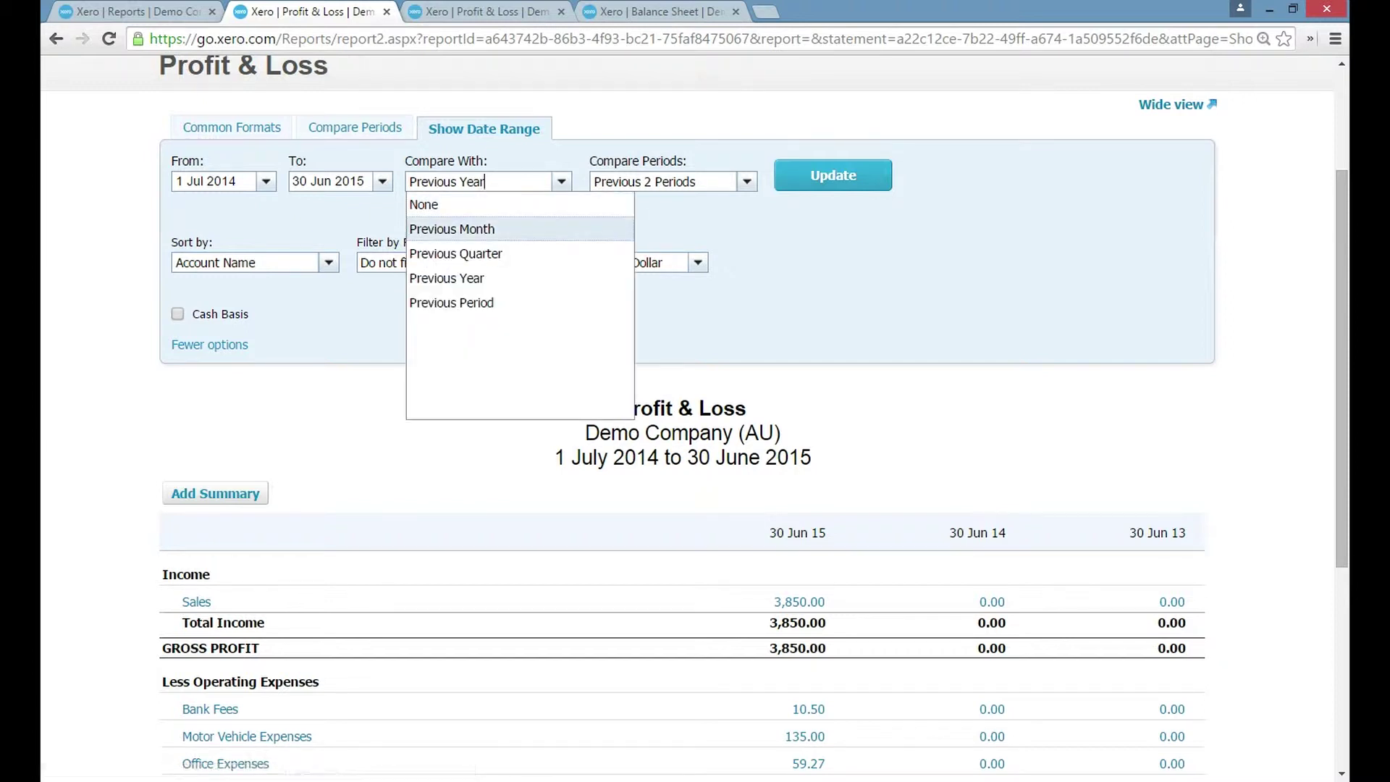
pyautogui.click(673, 182)
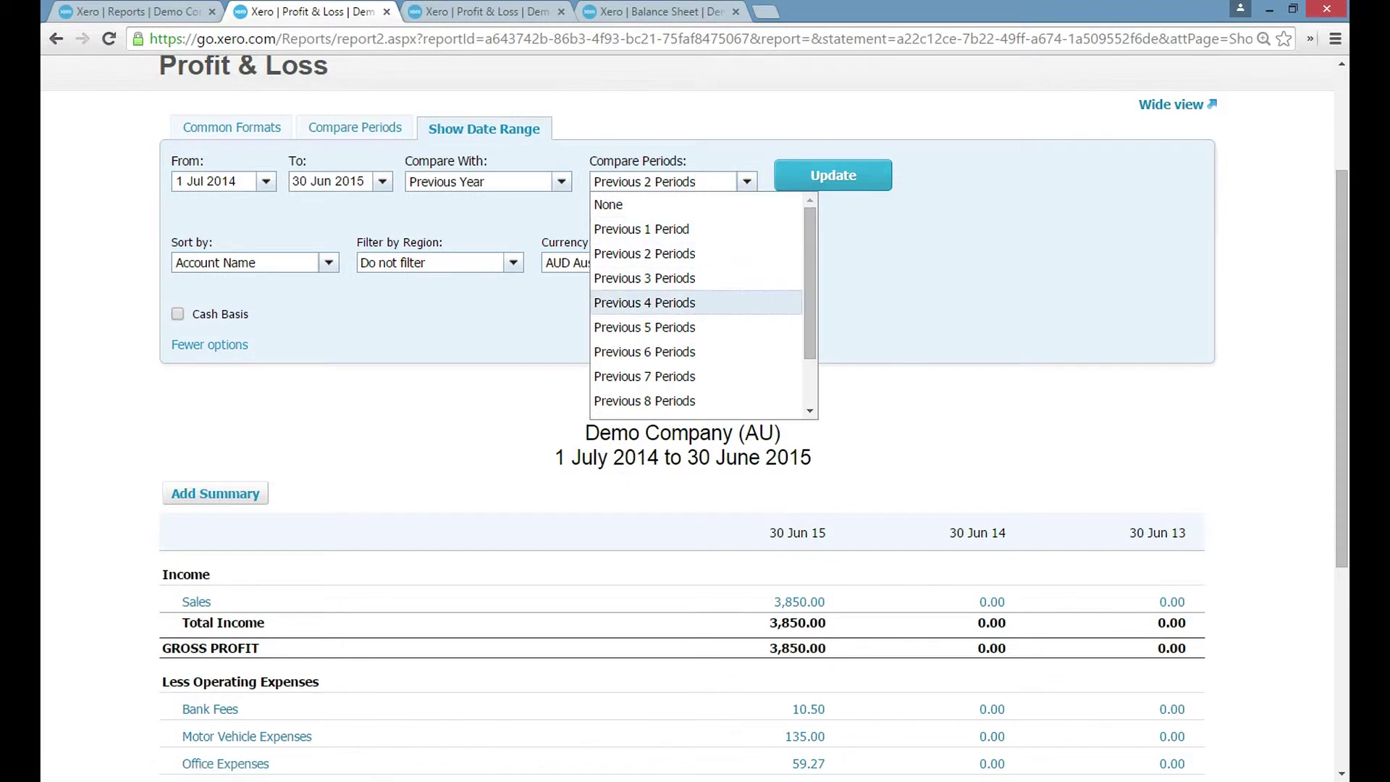
pyautogui.press('Escape')
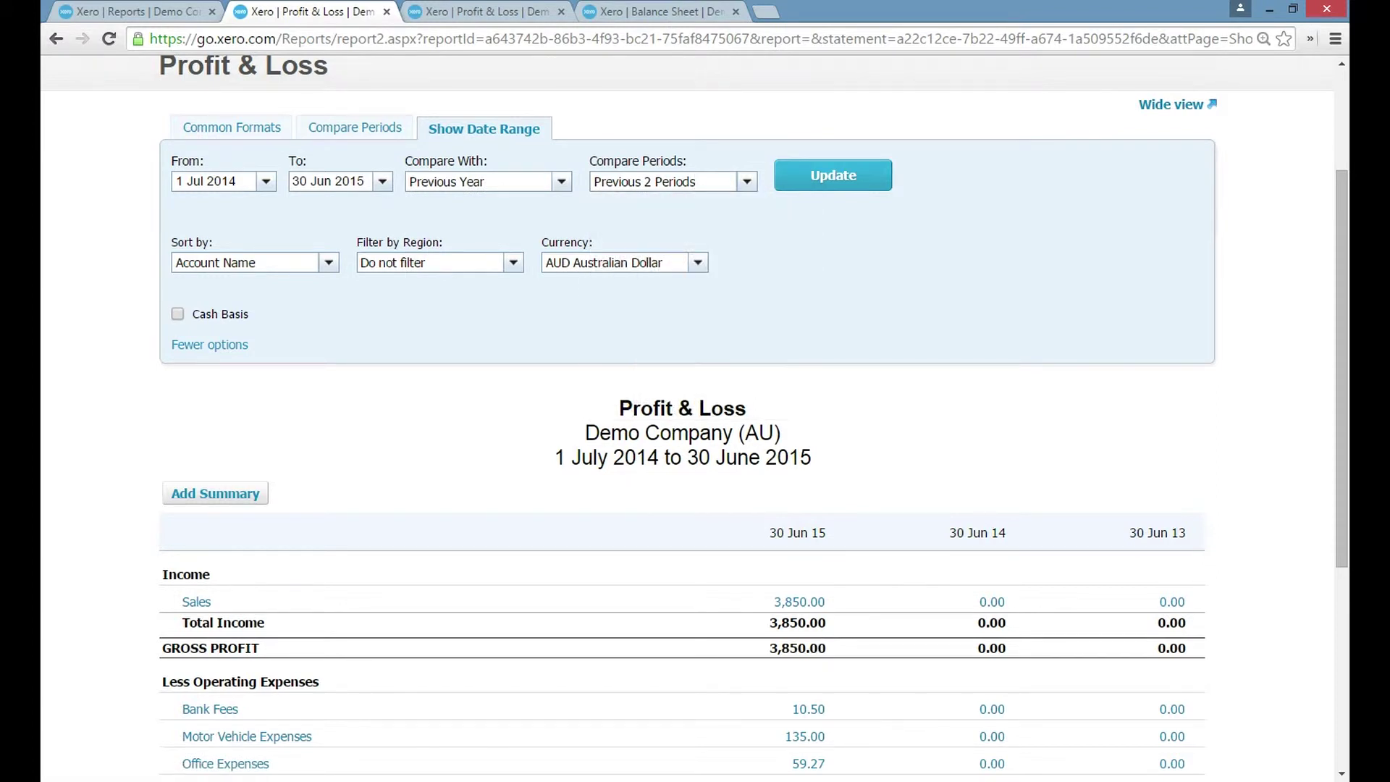
pyautogui.click(513, 263)
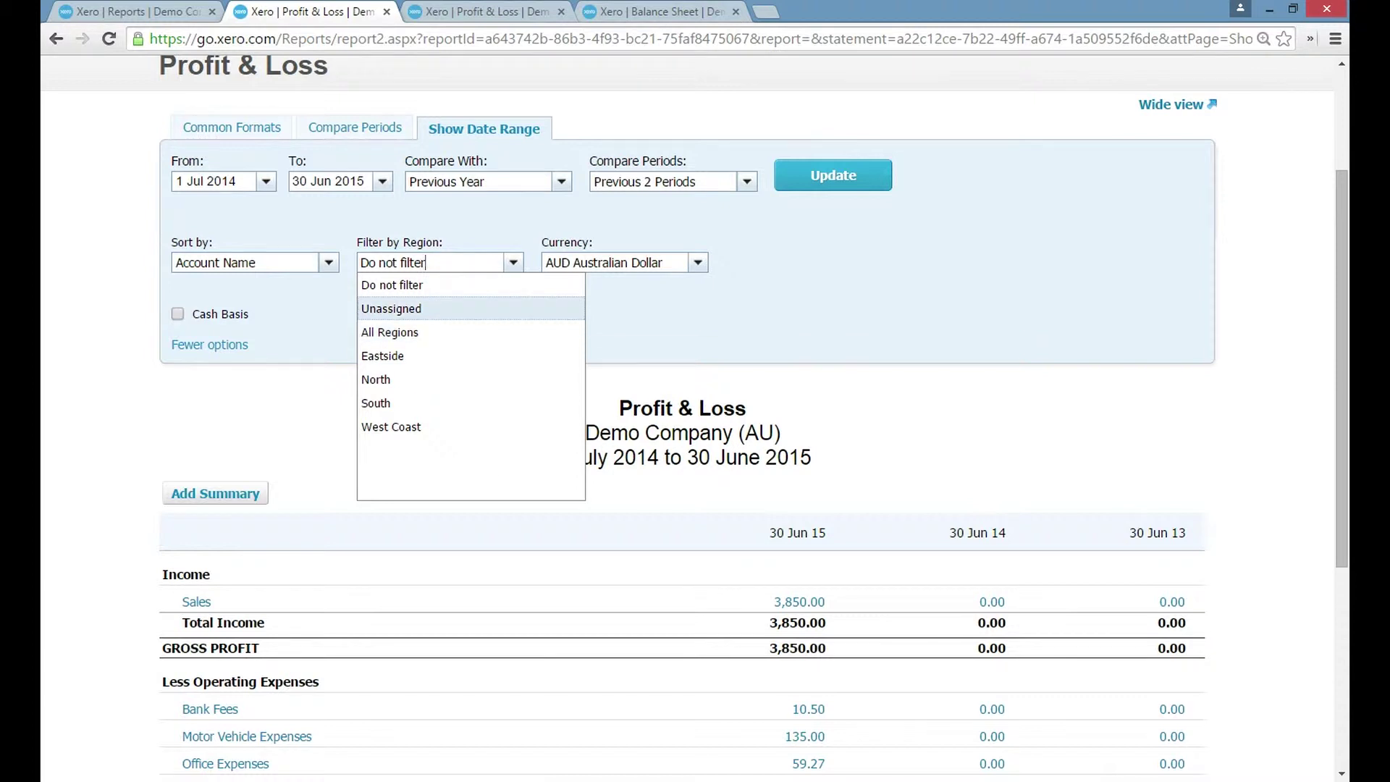
# - Filter by All Regions and rerun, showing Eastside, South and Unassigned columns totalling 1,831.78
pyautogui.press('Return')
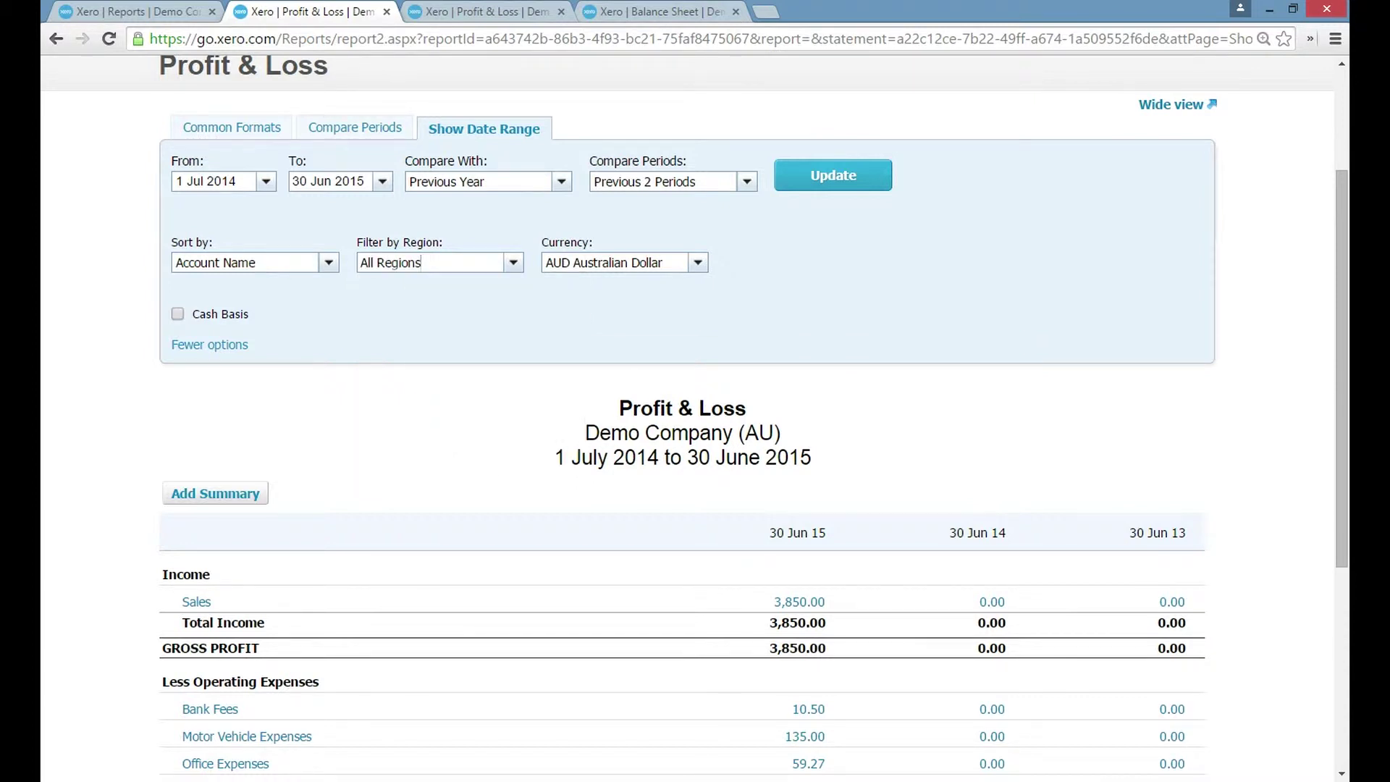
pyautogui.moveTo(438, 243); pyautogui.dragTo(172, 243)
pyautogui.click(405, 300)
pyautogui.click(833, 175)
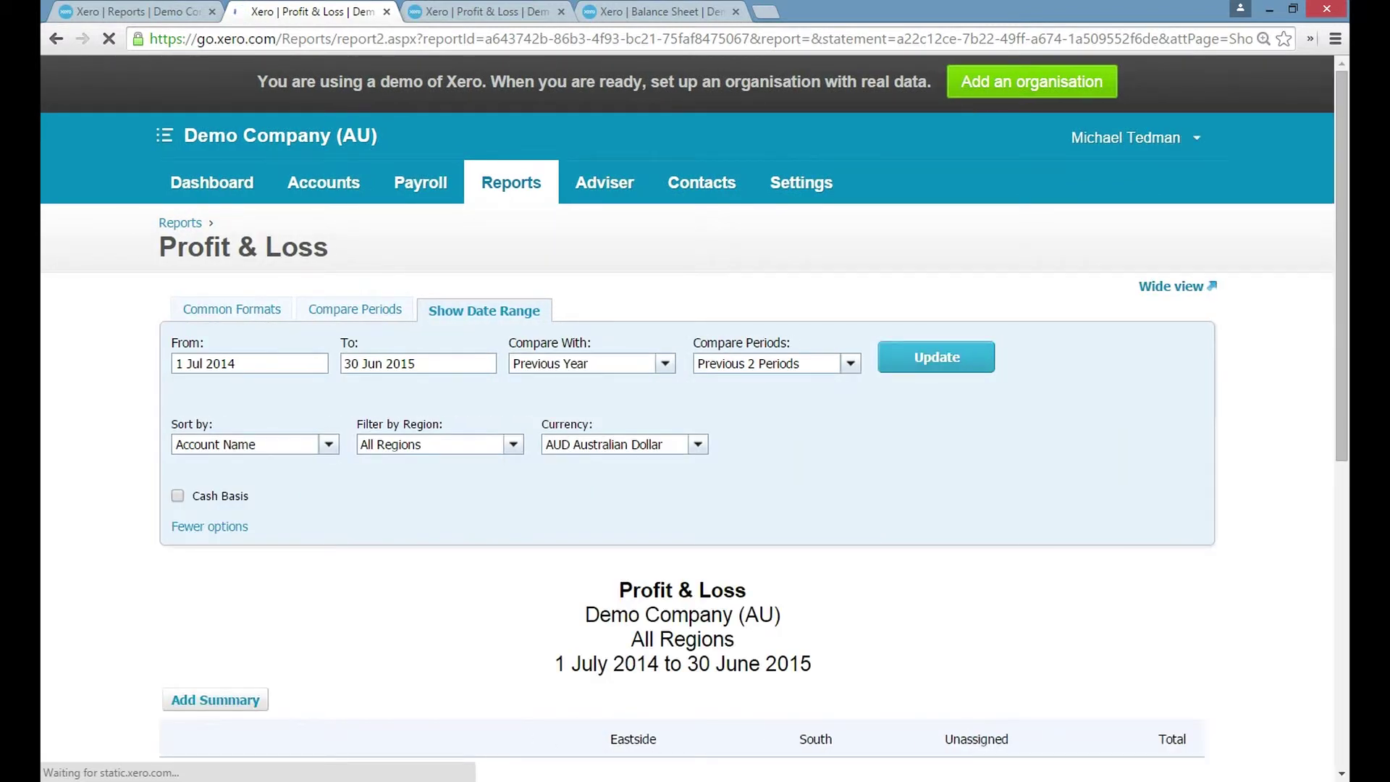
pyautogui.scroll(-6, 695, 405)
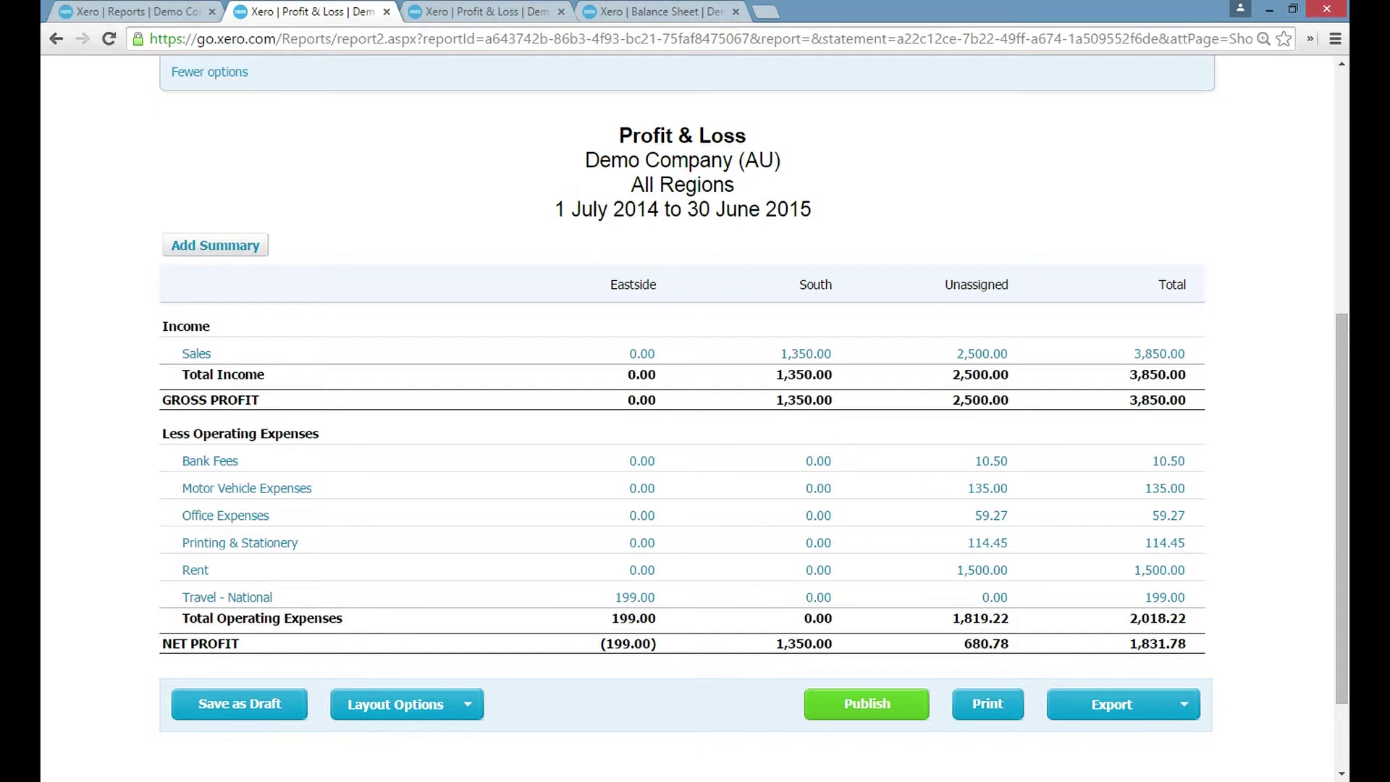
pyautogui.scroll(1, 680, 405)
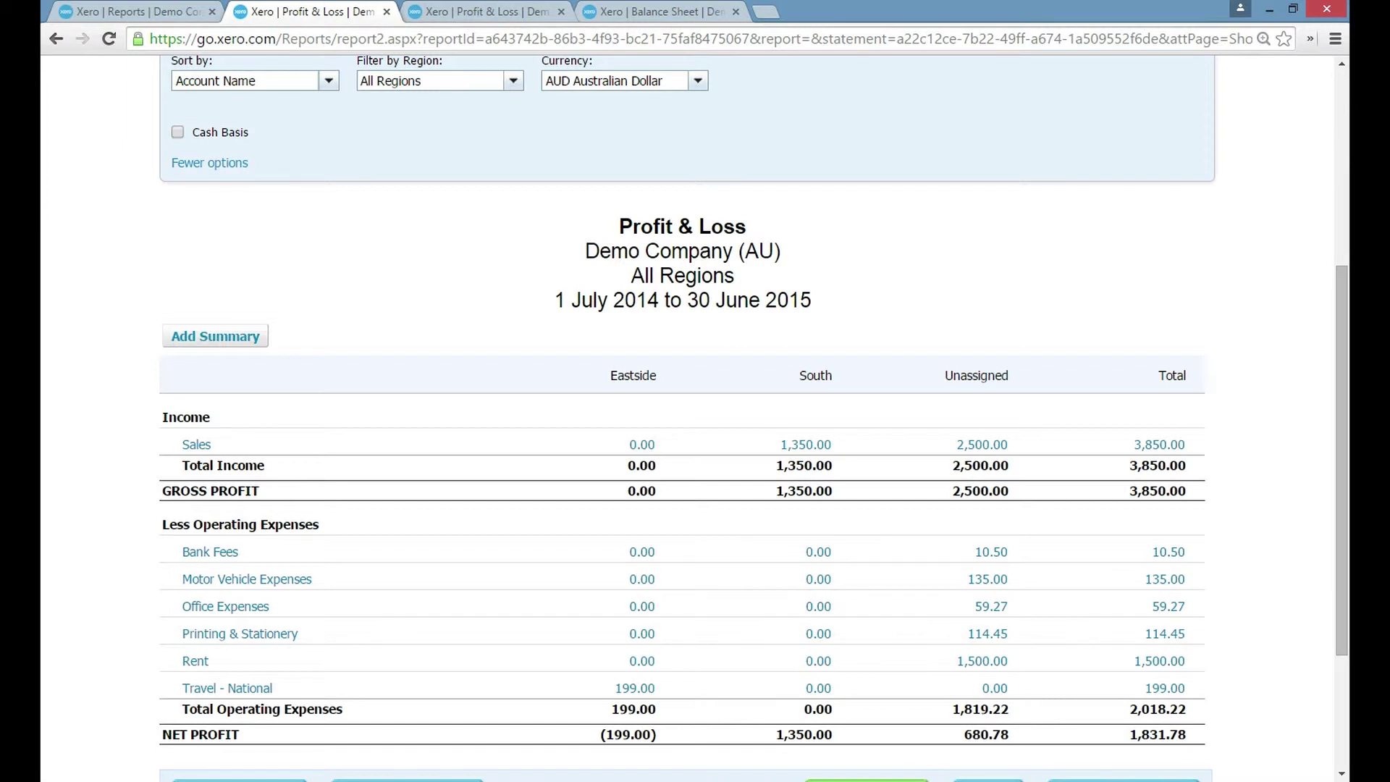
pyautogui.moveTo(825, 579)
pyautogui.scroll(4, 695, 412)
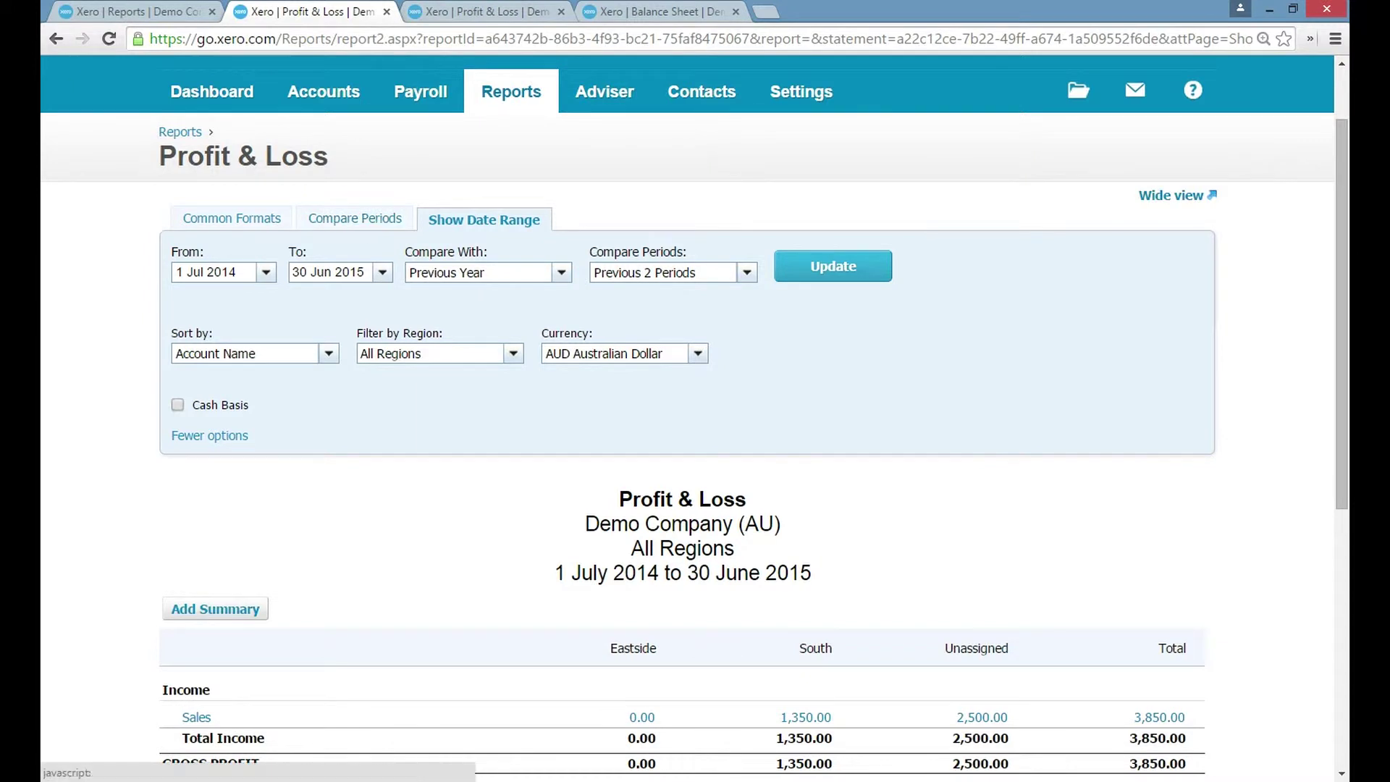
# - Switch to the Actual vs Overall budget report and point out the YTD Actual and YTD Budget columns
pyautogui.click(477, 12)
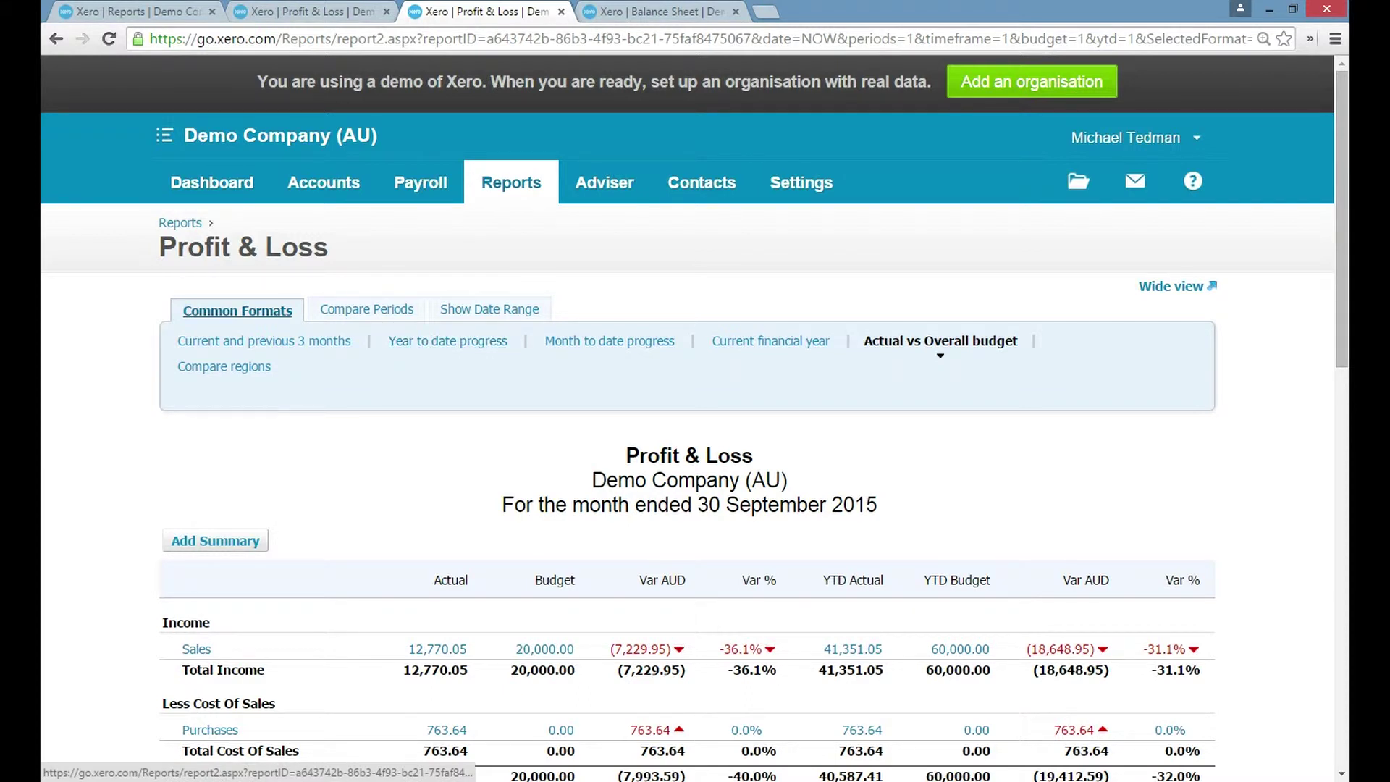
pyautogui.scroll(-3, 695, 435)
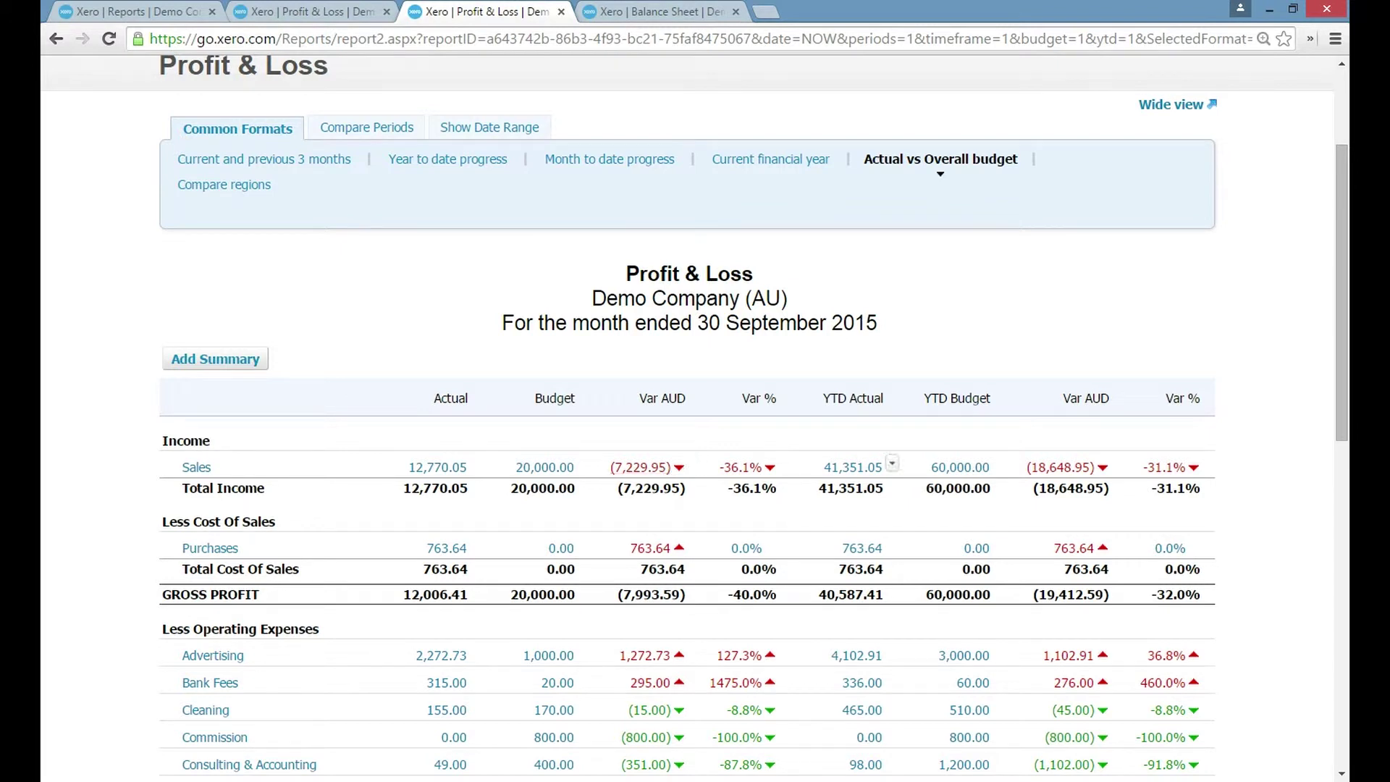
pyautogui.scroll(-1, 694, 434)
pyautogui.moveTo(931, 307); pyautogui.dragTo(990, 307)
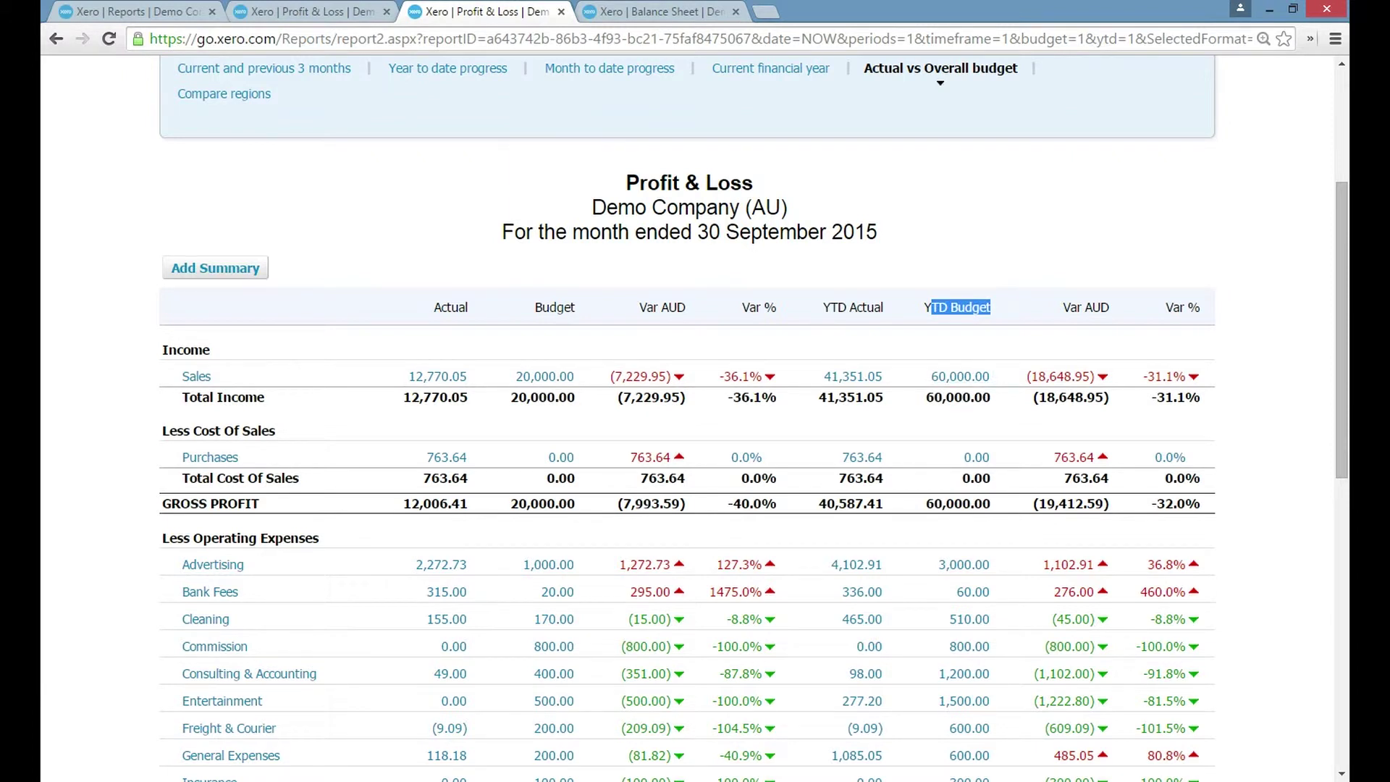
pyautogui.scroll(-5, 991, 601)
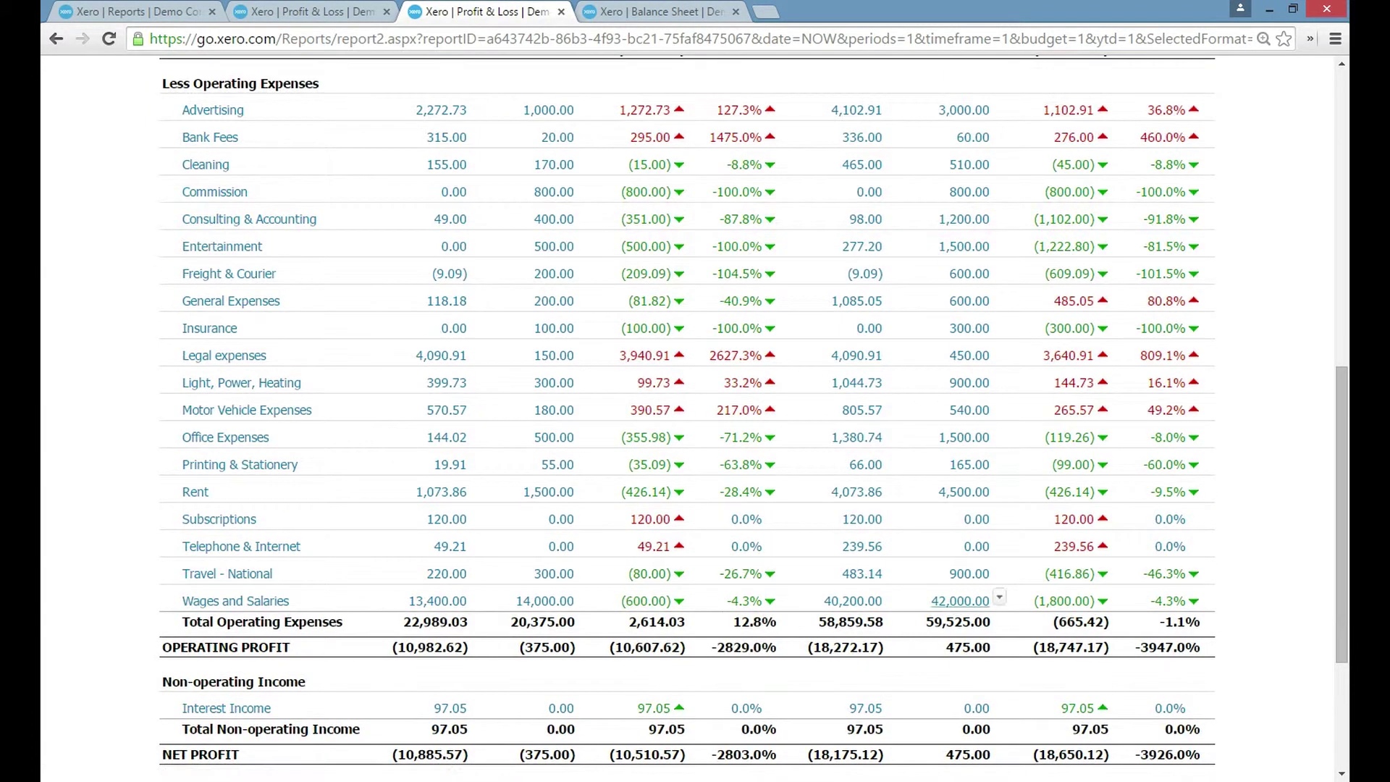
pyautogui.scroll(5, 995, 459)
pyautogui.moveTo(823, 307); pyautogui.dragTo(882, 307)
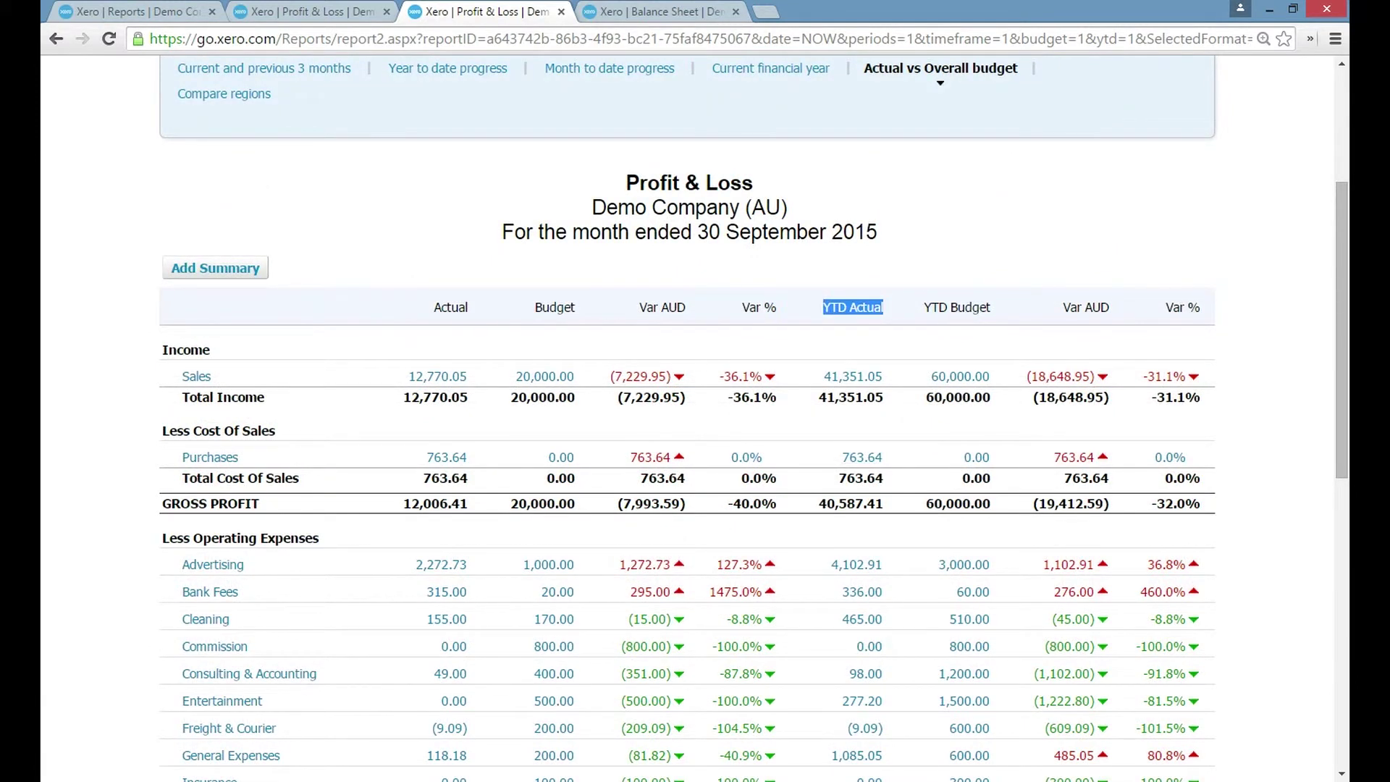
pyautogui.click(921, 308)
# - Scroll from income down to net profit, then back to the top of the report
pyautogui.moveTo(1064, 376)
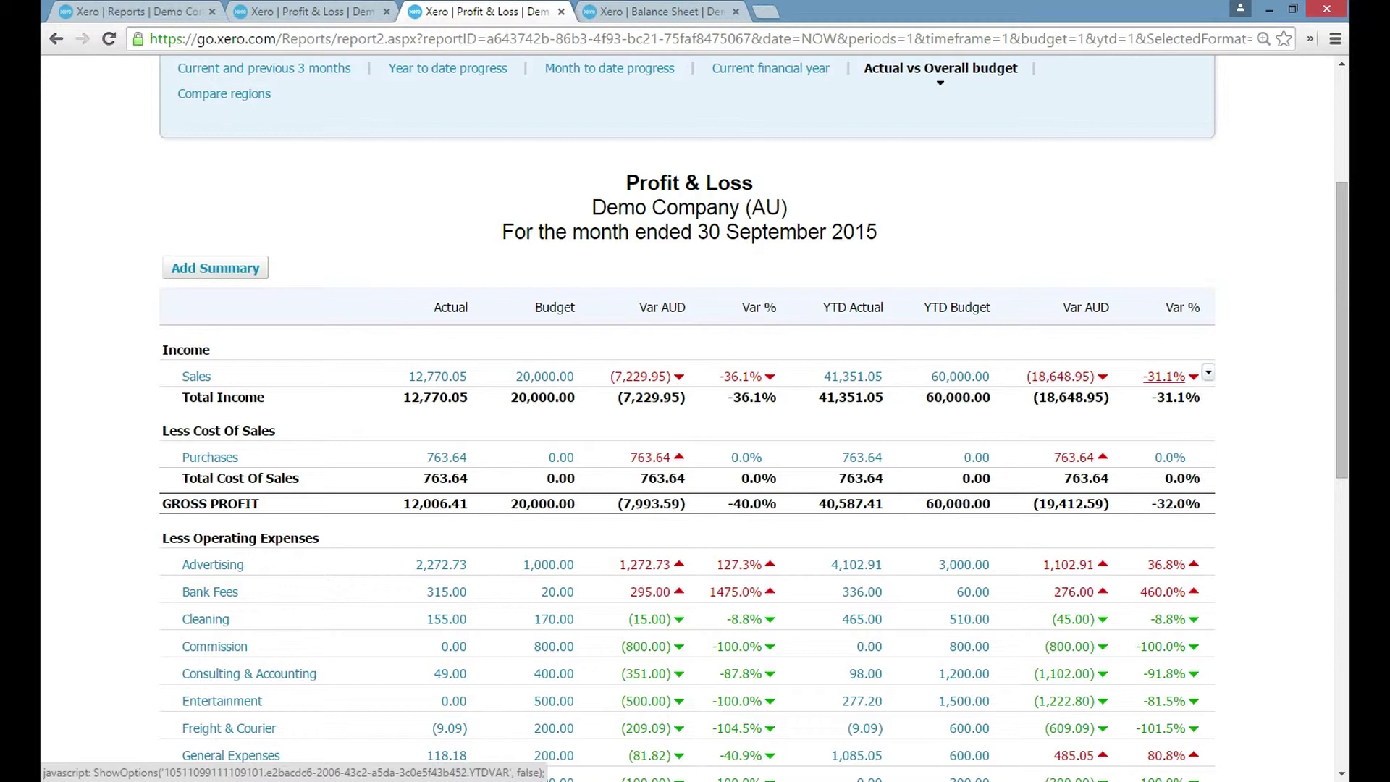
pyautogui.scroll(-1, 1165, 377)
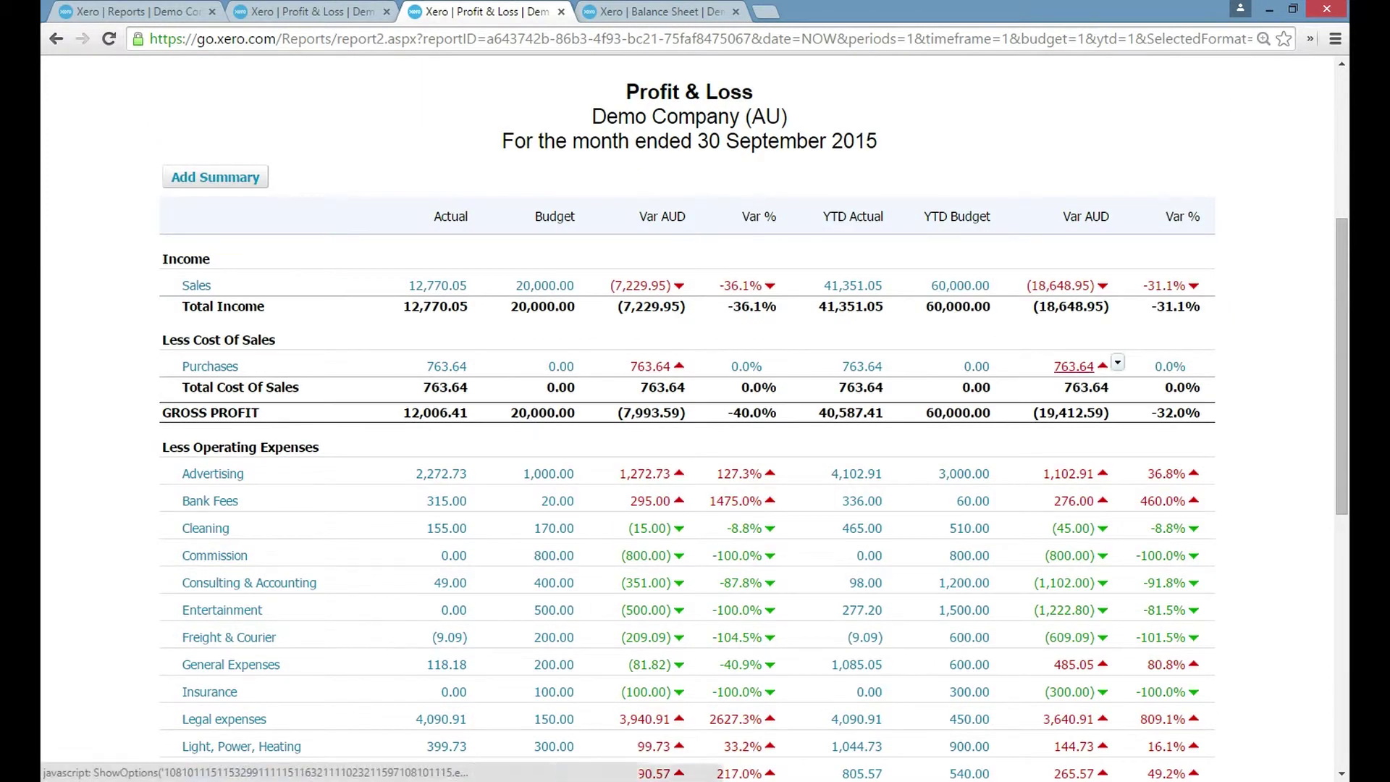
pyautogui.scroll(-1, 1086, 376)
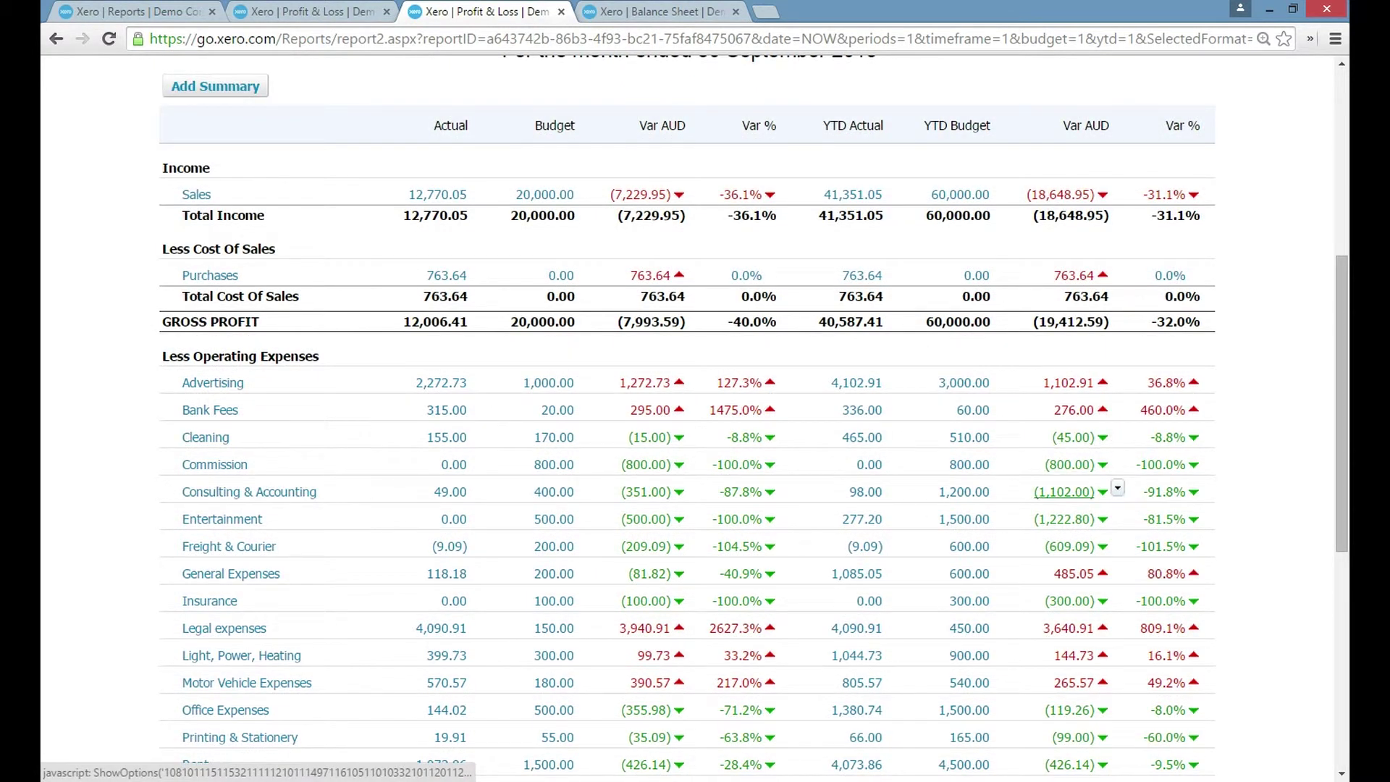
pyautogui.scroll(-1, 1085, 380)
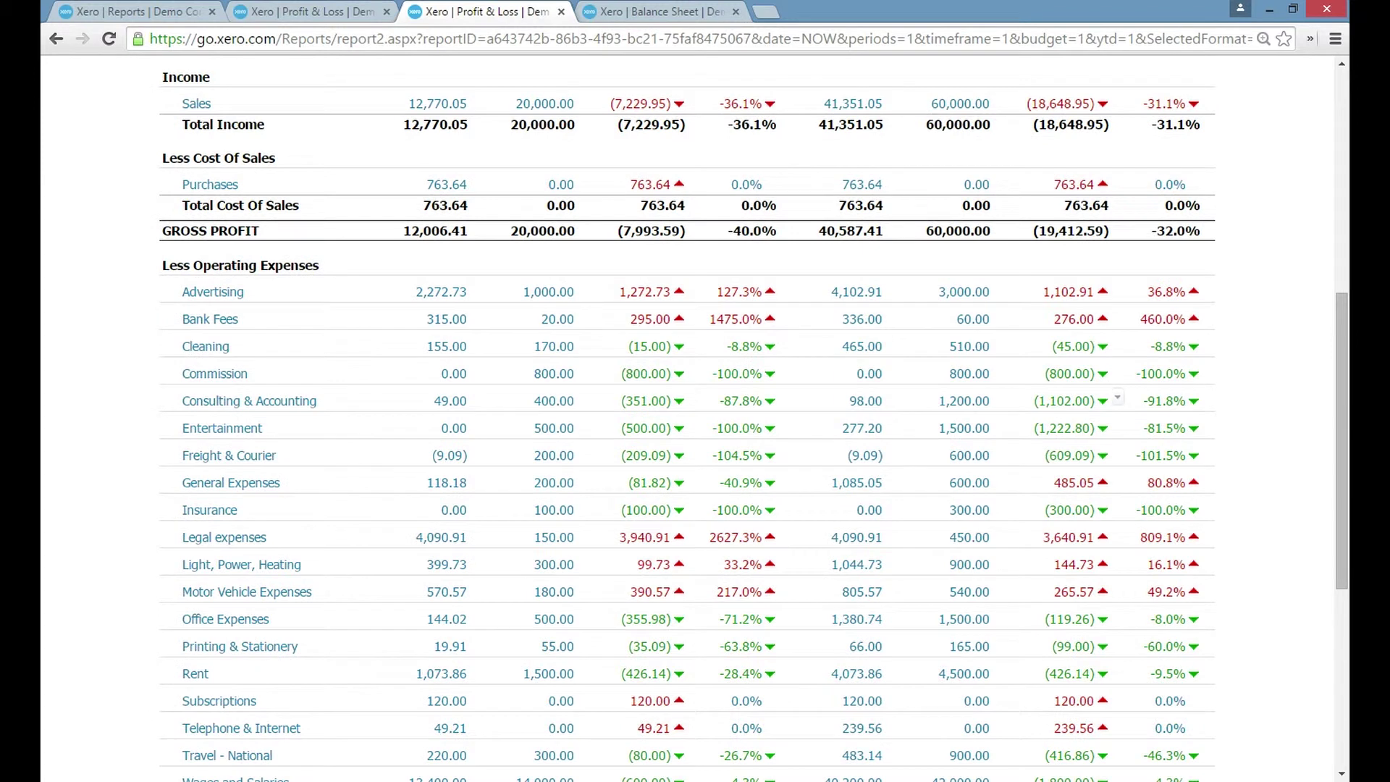
pyautogui.scroll(-3, 1117, 396)
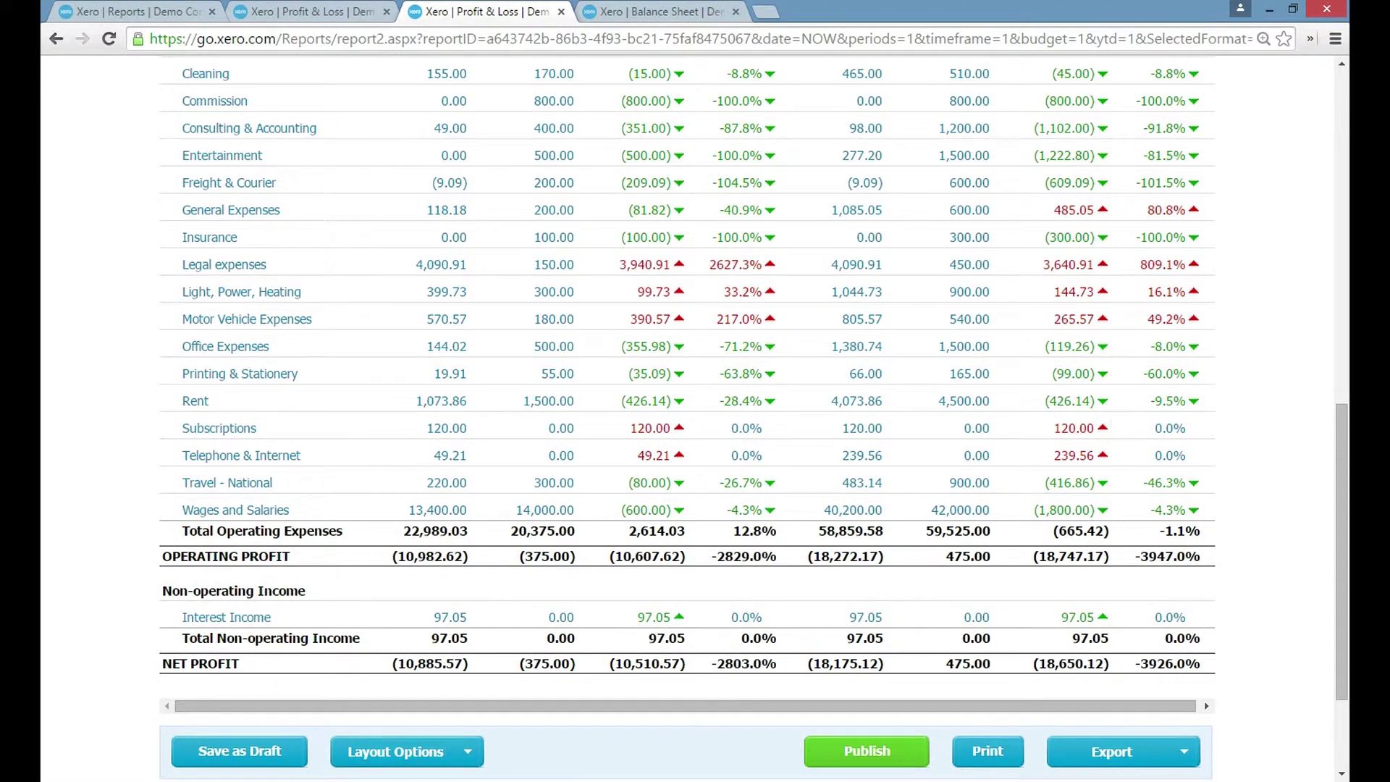
pyautogui.scroll(5, 1116, 579)
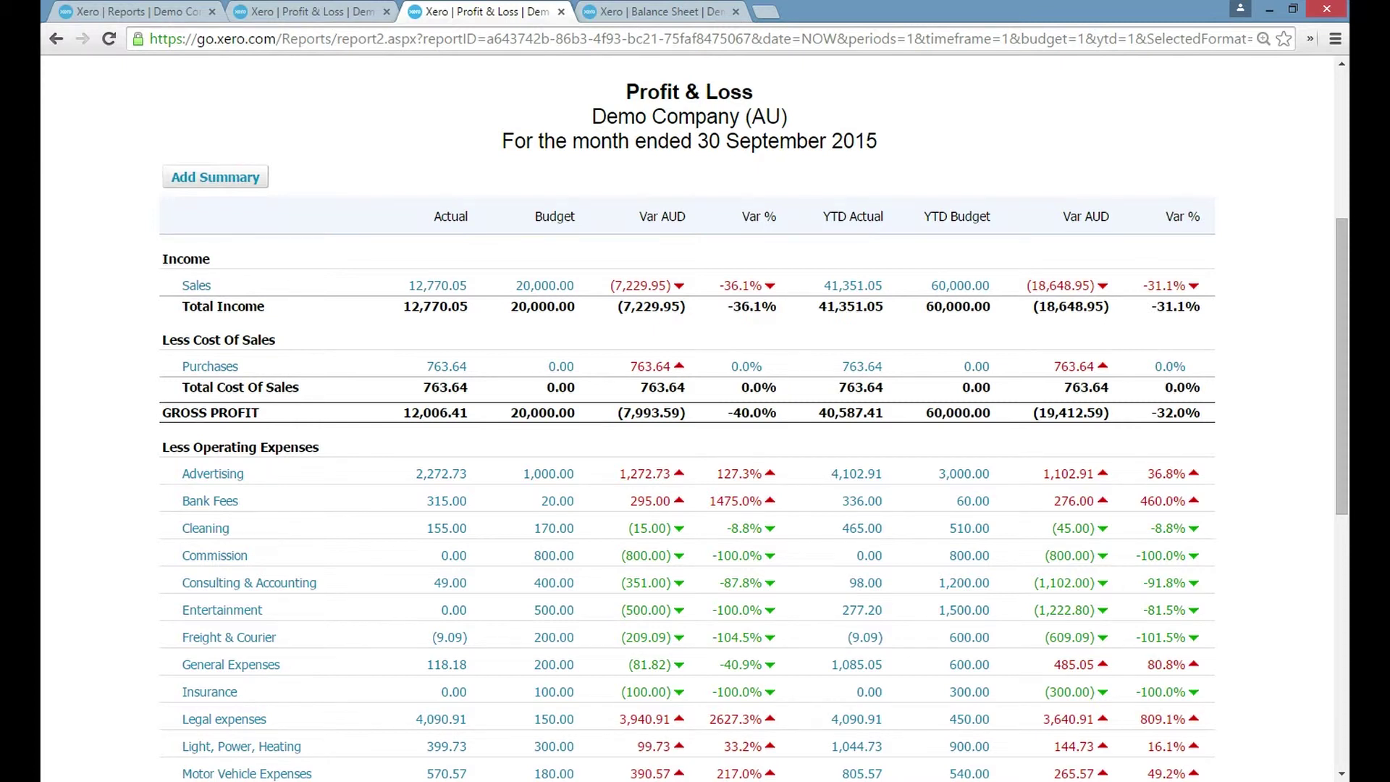
pyautogui.scroll(4, 694, 419)
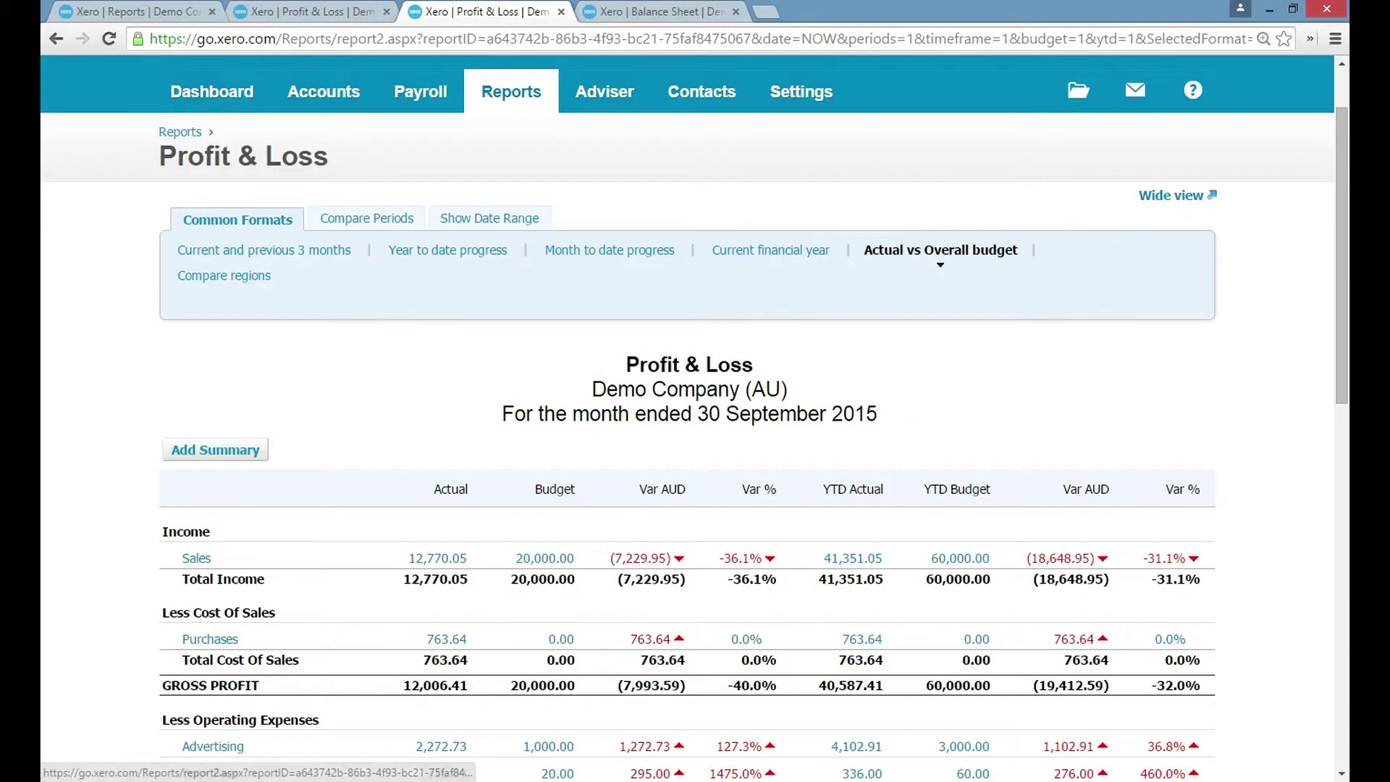
# - Open the Balance Sheet as at 30 September 2015 and scroll through its assets
pyautogui.click(661, 11)
pyautogui.scroll(8, 695, 420)
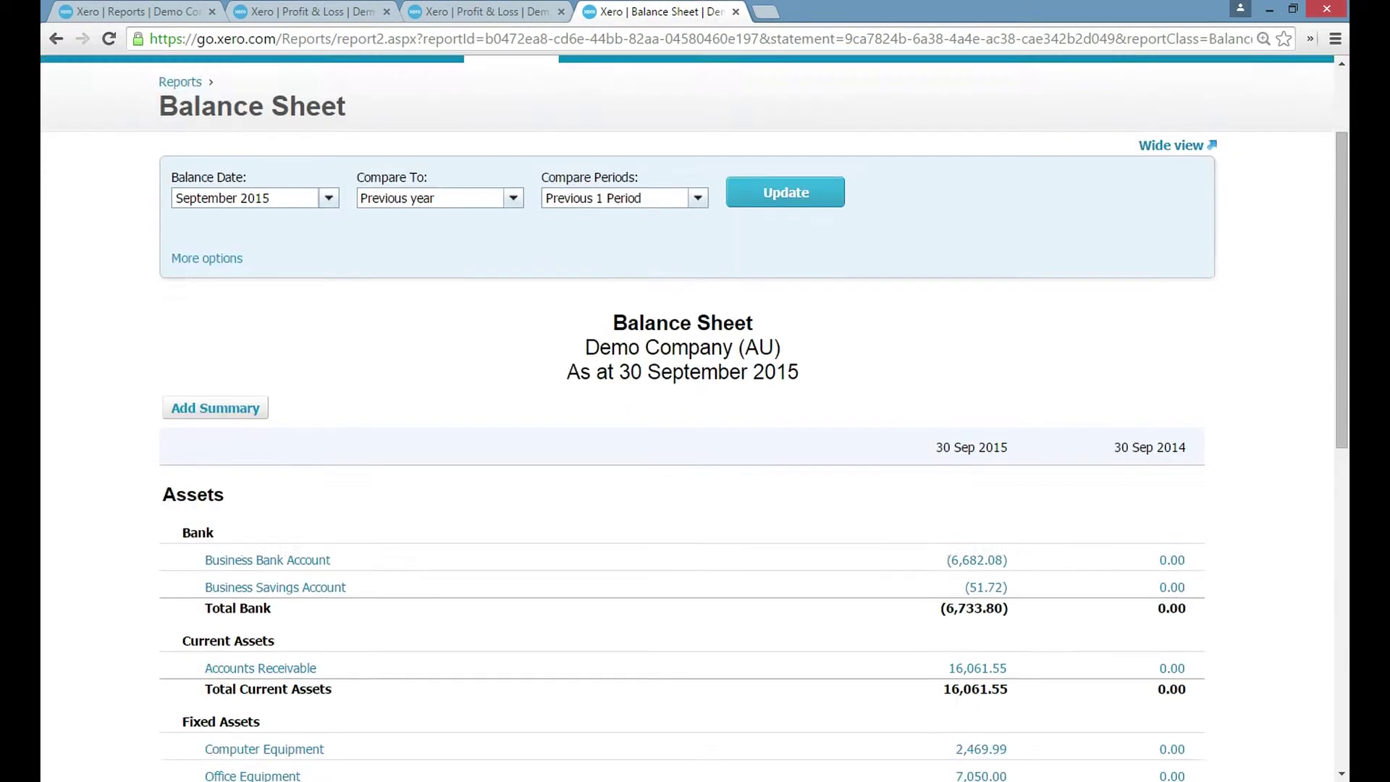
pyautogui.scroll(-1, 695, 420)
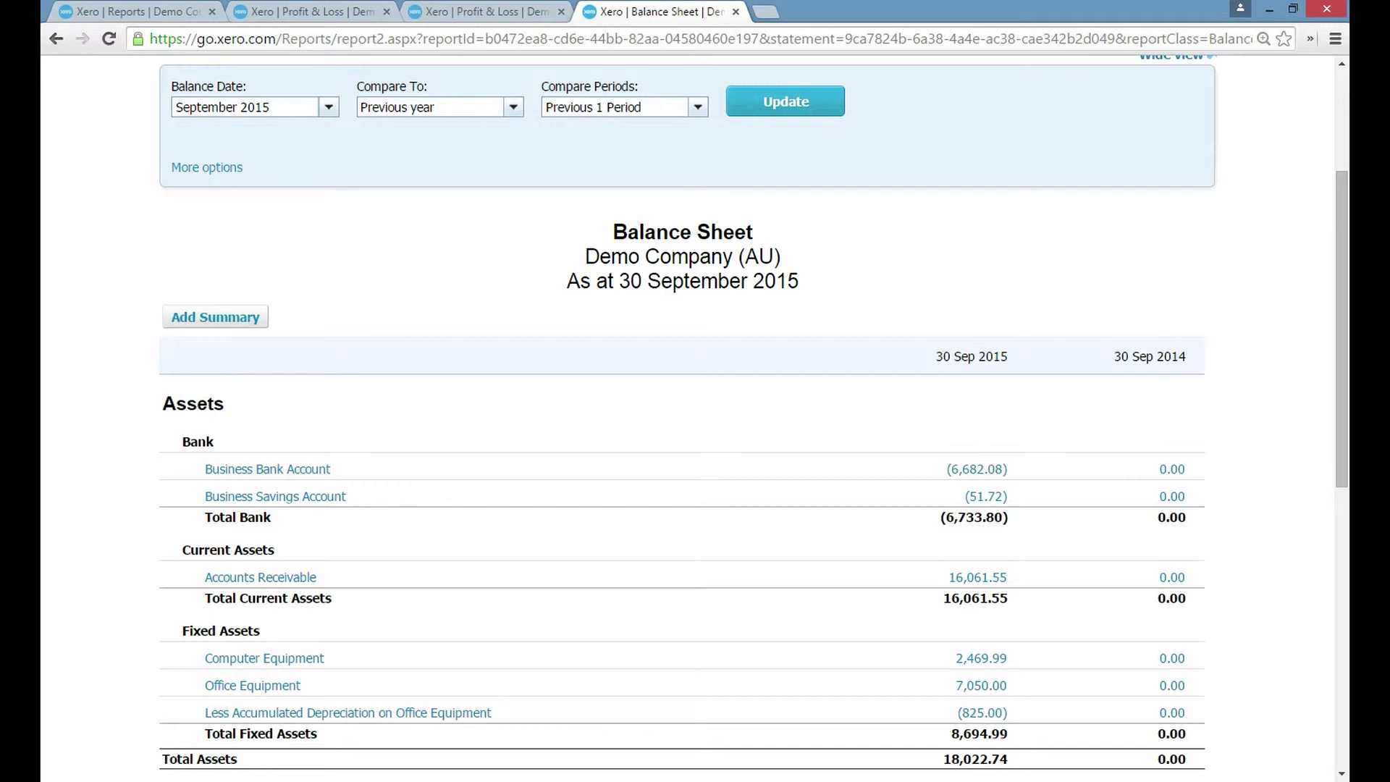
pyautogui.scroll(-1, 695, 420)
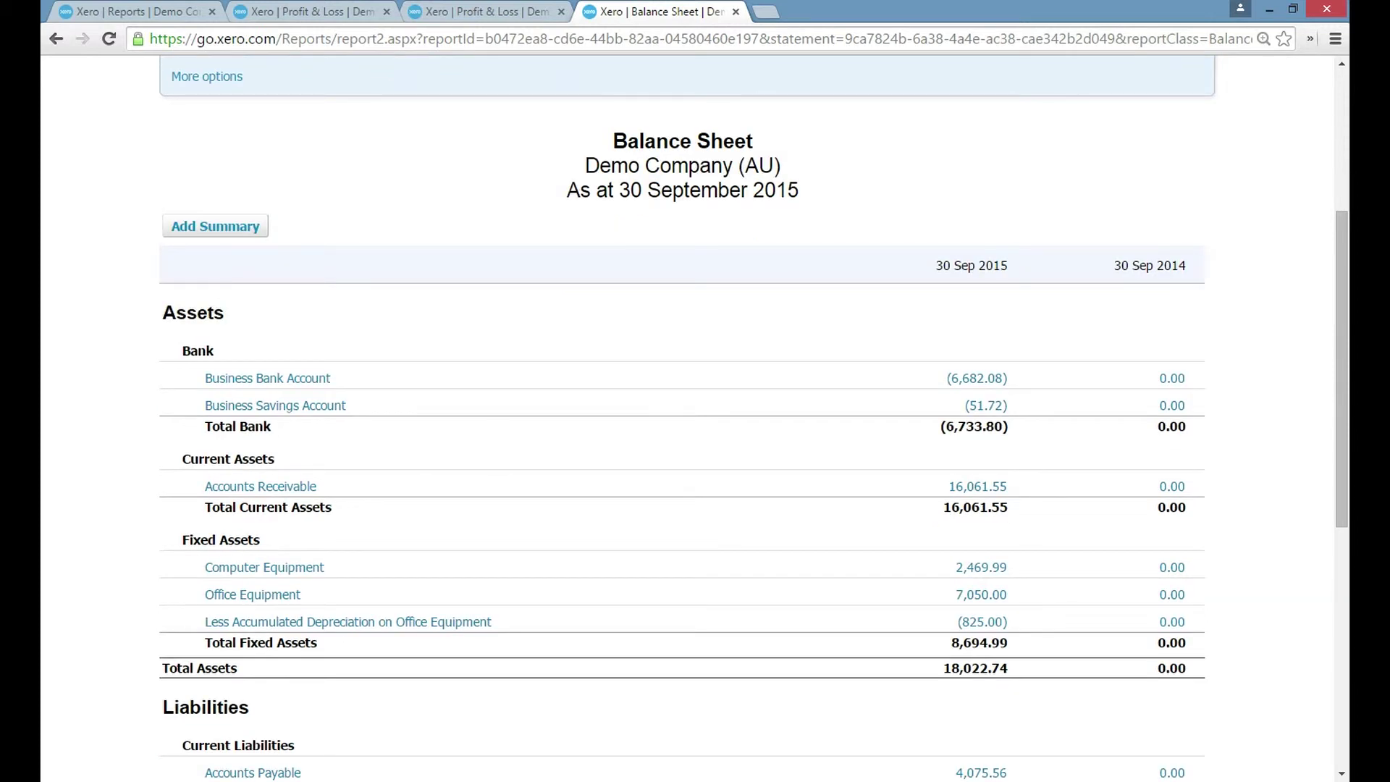
pyautogui.scroll(-1, 695, 420)
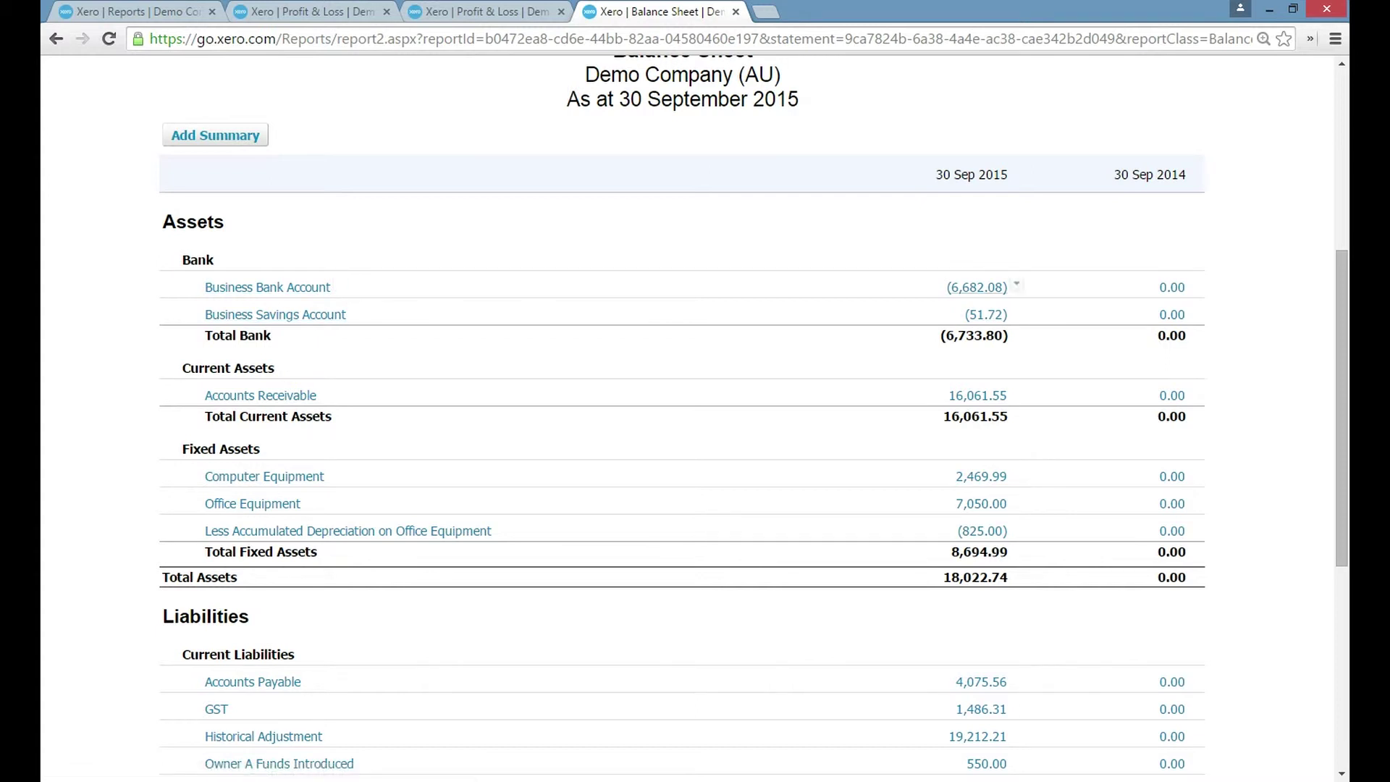
pyautogui.moveTo(260, 395)
pyautogui.scroll(-1, 681, 434)
# - Point out current liability amounts, including PAYG Withholdings Payable
pyautogui.moveTo(942, 486); pyautogui.dragTo(1008, 485)
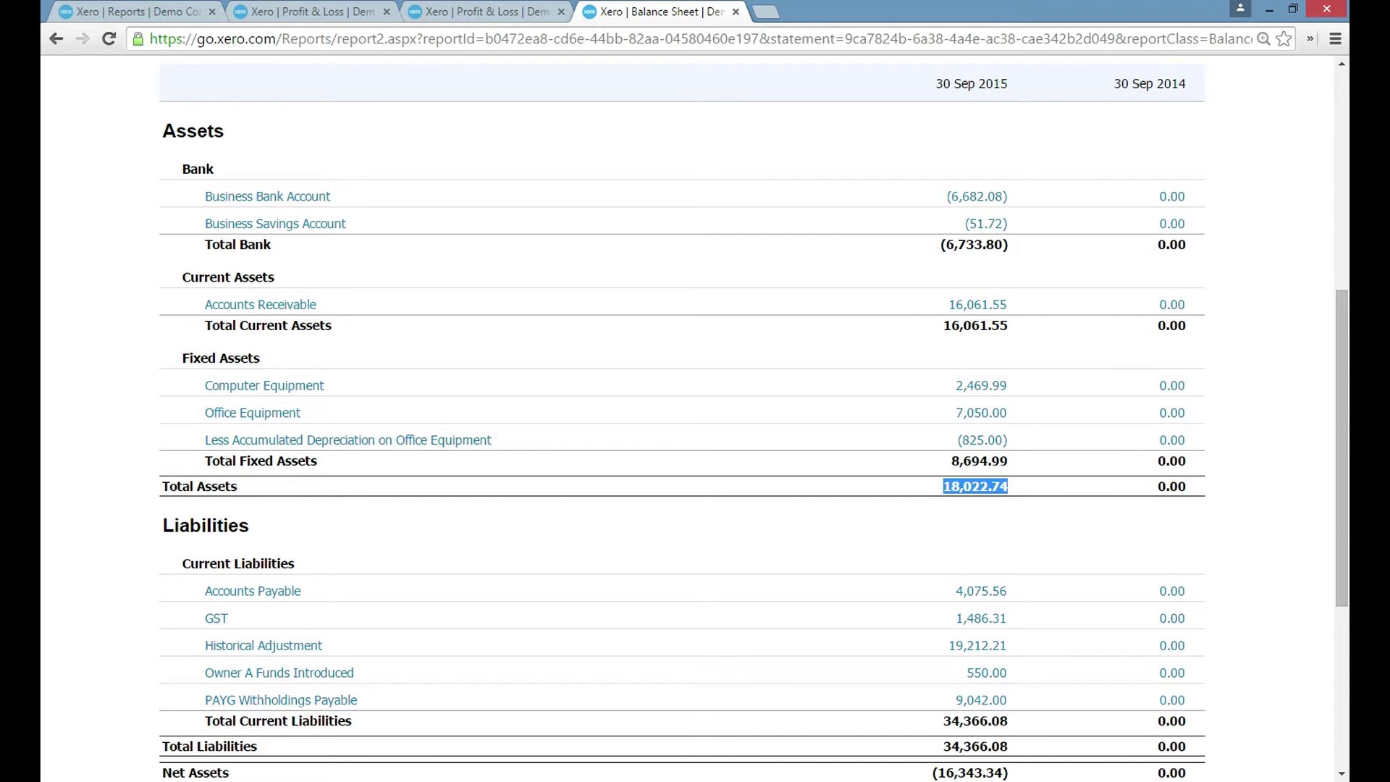
pyautogui.scroll(-2, 1006, 488)
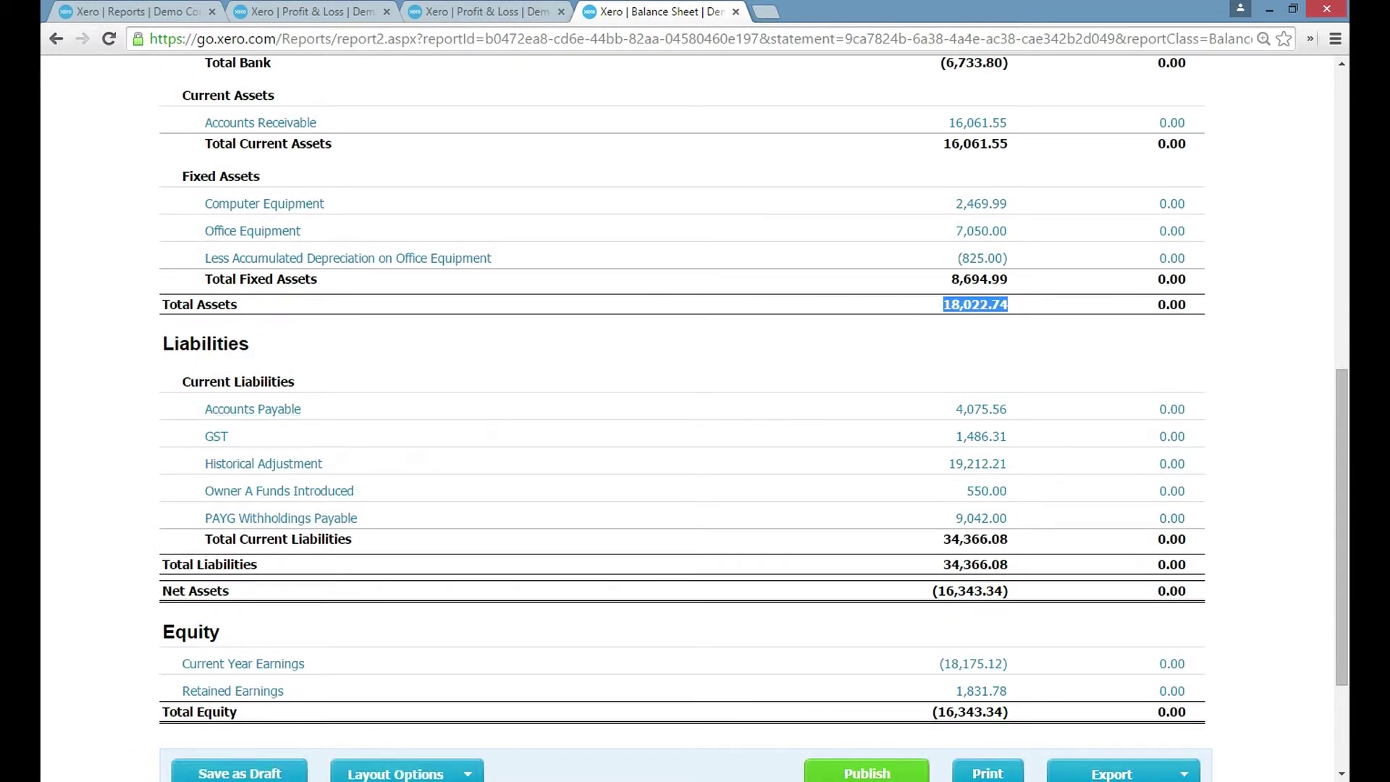
pyautogui.moveTo(955, 436); pyautogui.dragTo(1012, 412)
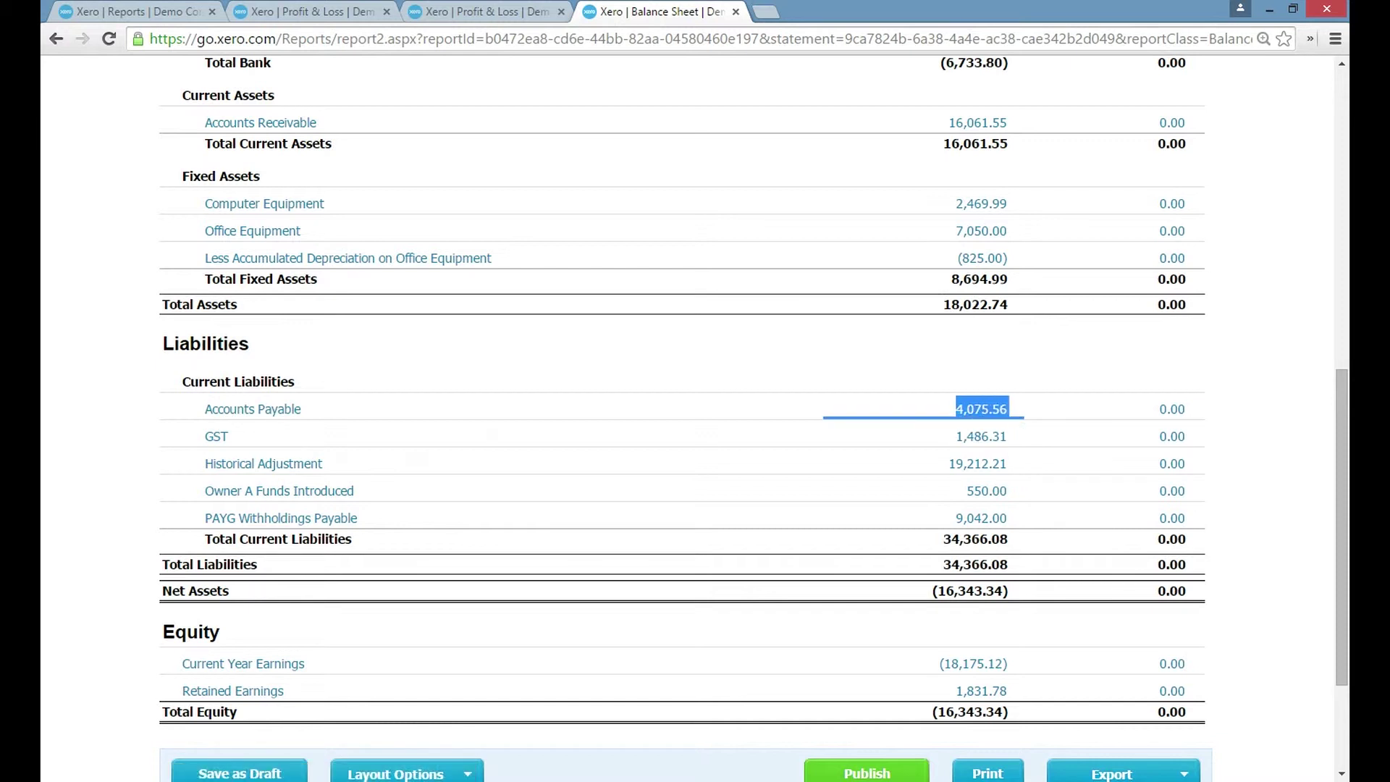
pyautogui.moveTo(966, 491); pyautogui.dragTo(1007, 518)
pyautogui.click(1049, 539)
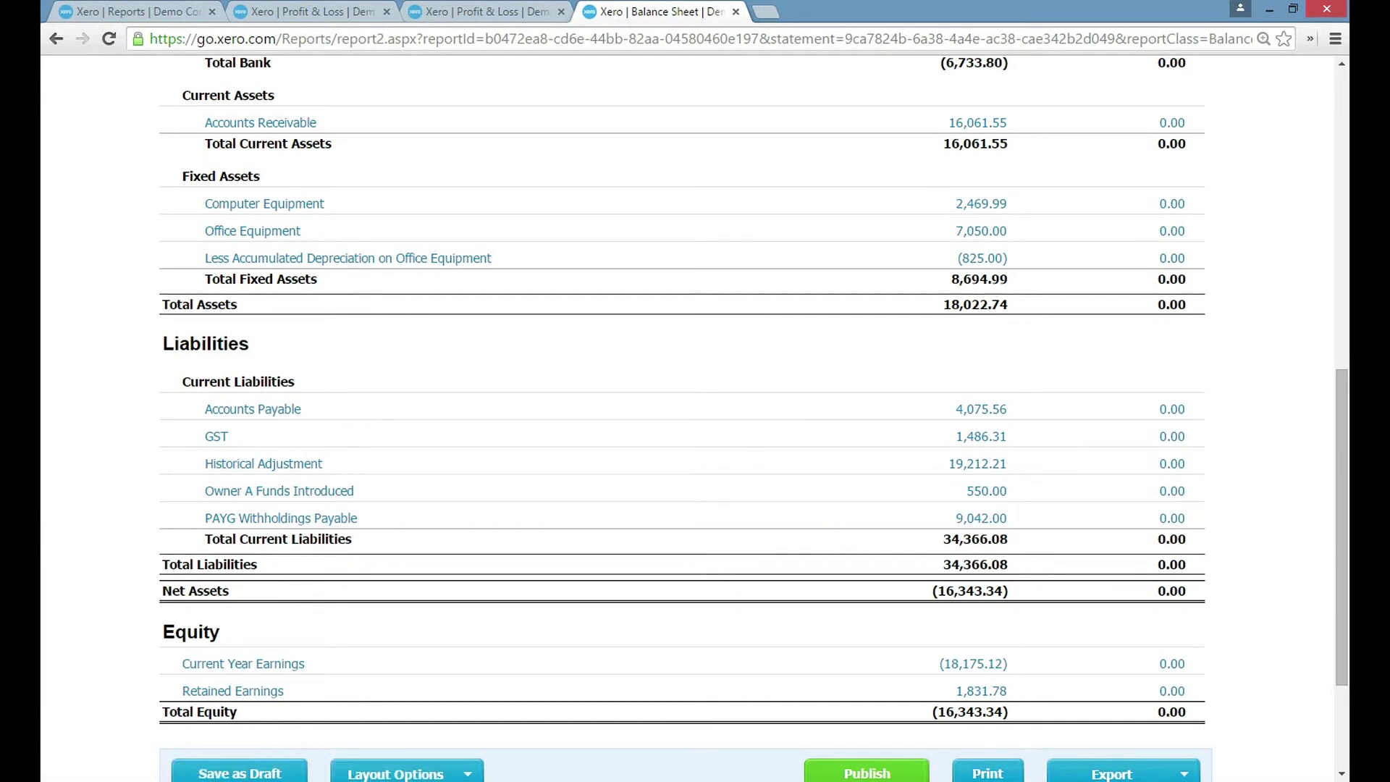
pyautogui.scroll(-1, 1050, 539)
pyautogui.scroll(-2, 680, 420)
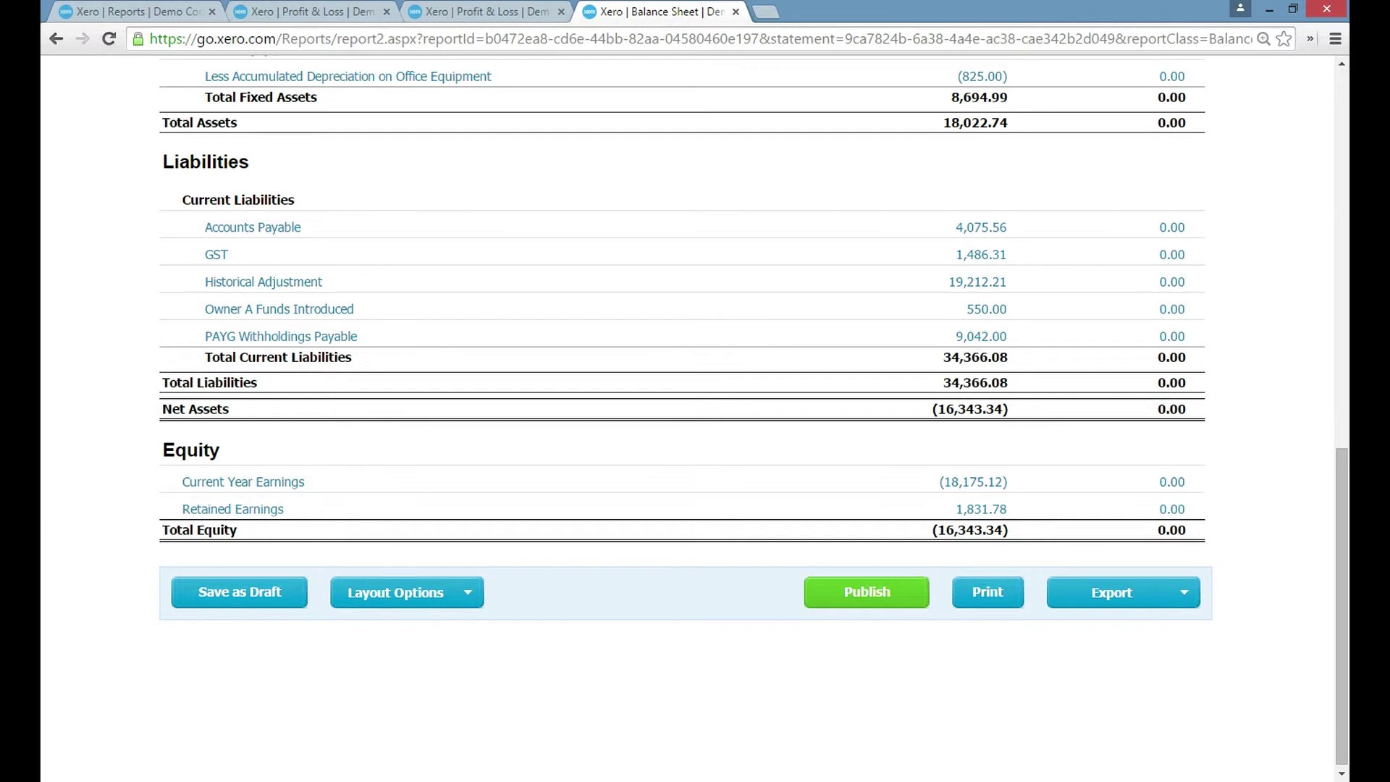
# - Point out Total Liabilities of 34,366.08 and Net Assets of (16,343.34)
pyautogui.moveTo(942, 382); pyautogui.dragTo(1008, 382)
pyautogui.moveTo(933, 409); pyautogui.dragTo(1019, 410)
pyautogui.click(1019, 410)
pyautogui.moveTo(932, 409); pyautogui.dragTo(1014, 410)
pyautogui.click(1014, 410)
pyautogui.scroll(1, 695, 405)
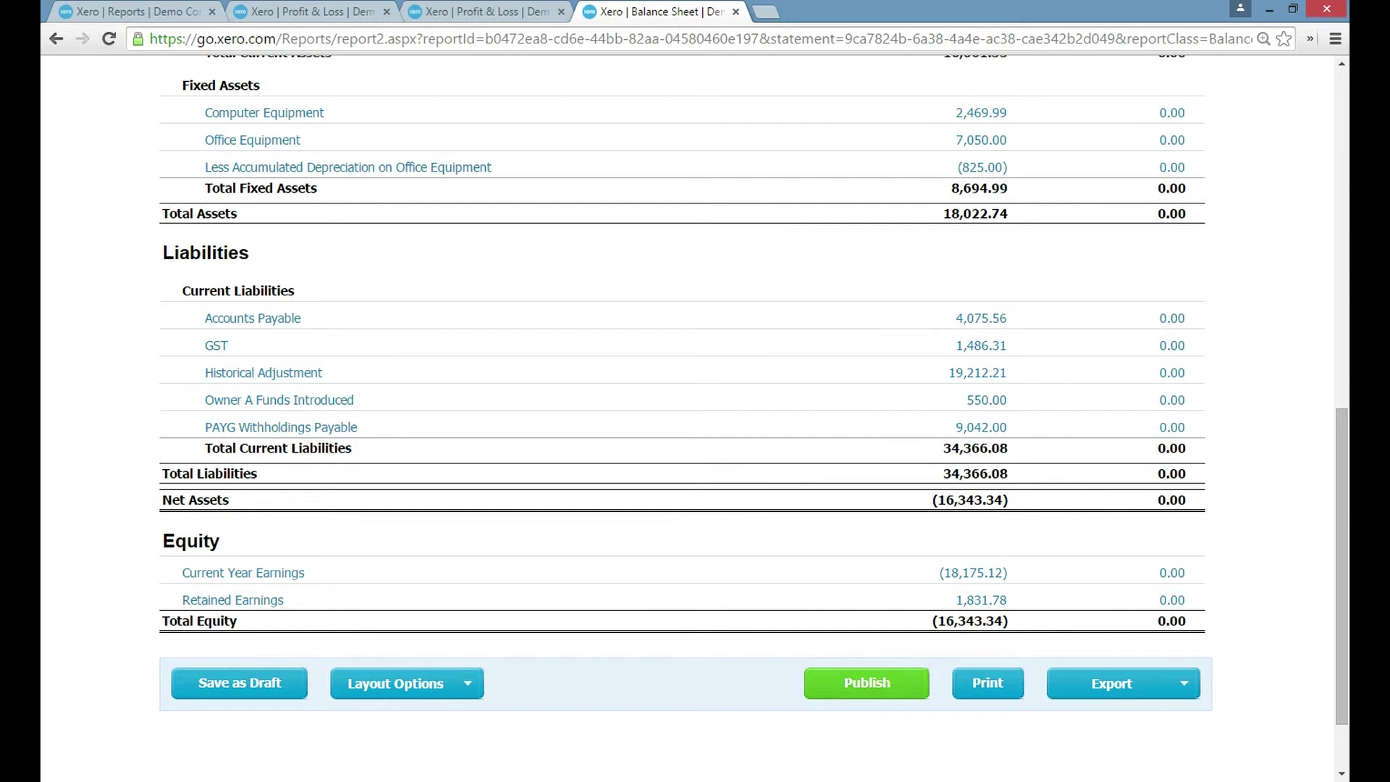
pyautogui.scroll(3, 695, 405)
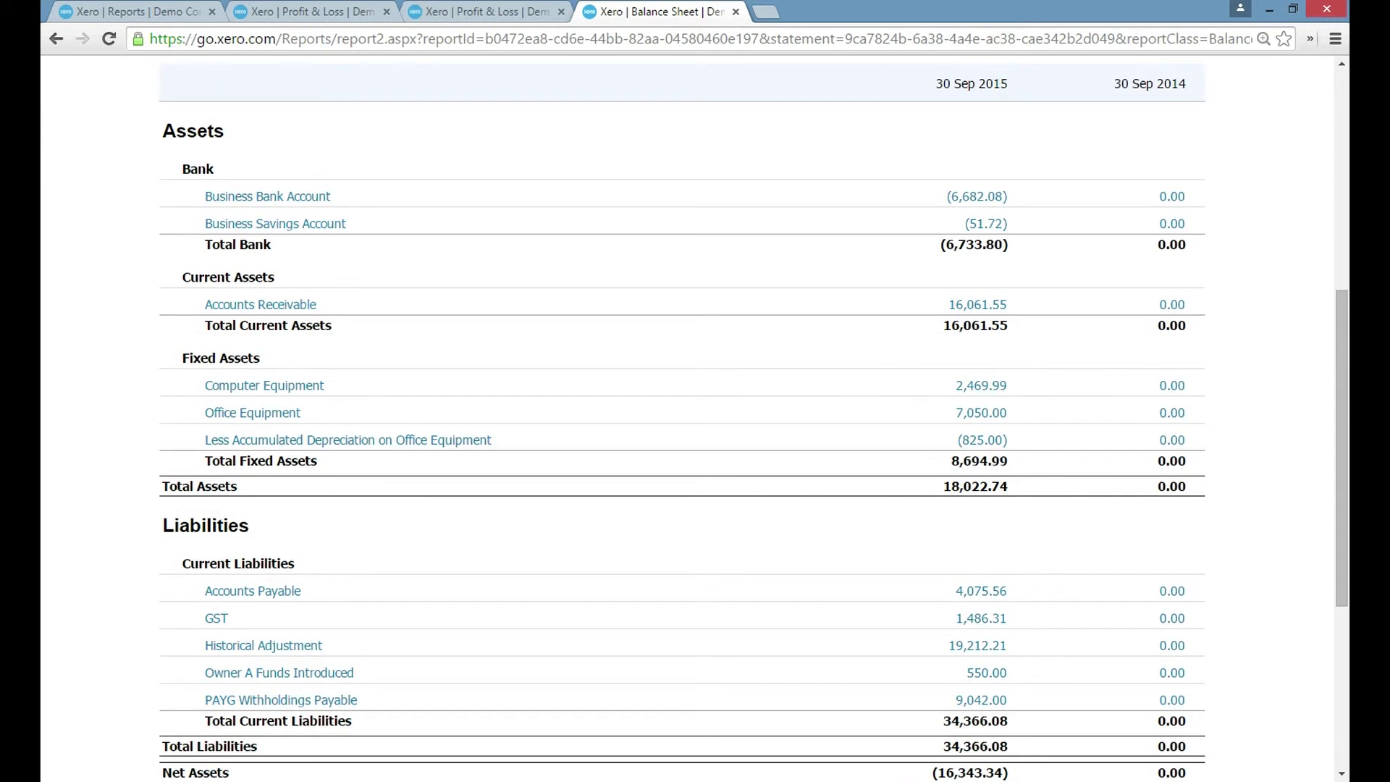
# - Scroll through the 30 September 2015 Balance Sheet once more, then go back to All Reports
pyautogui.scroll(-1, 695, 405)
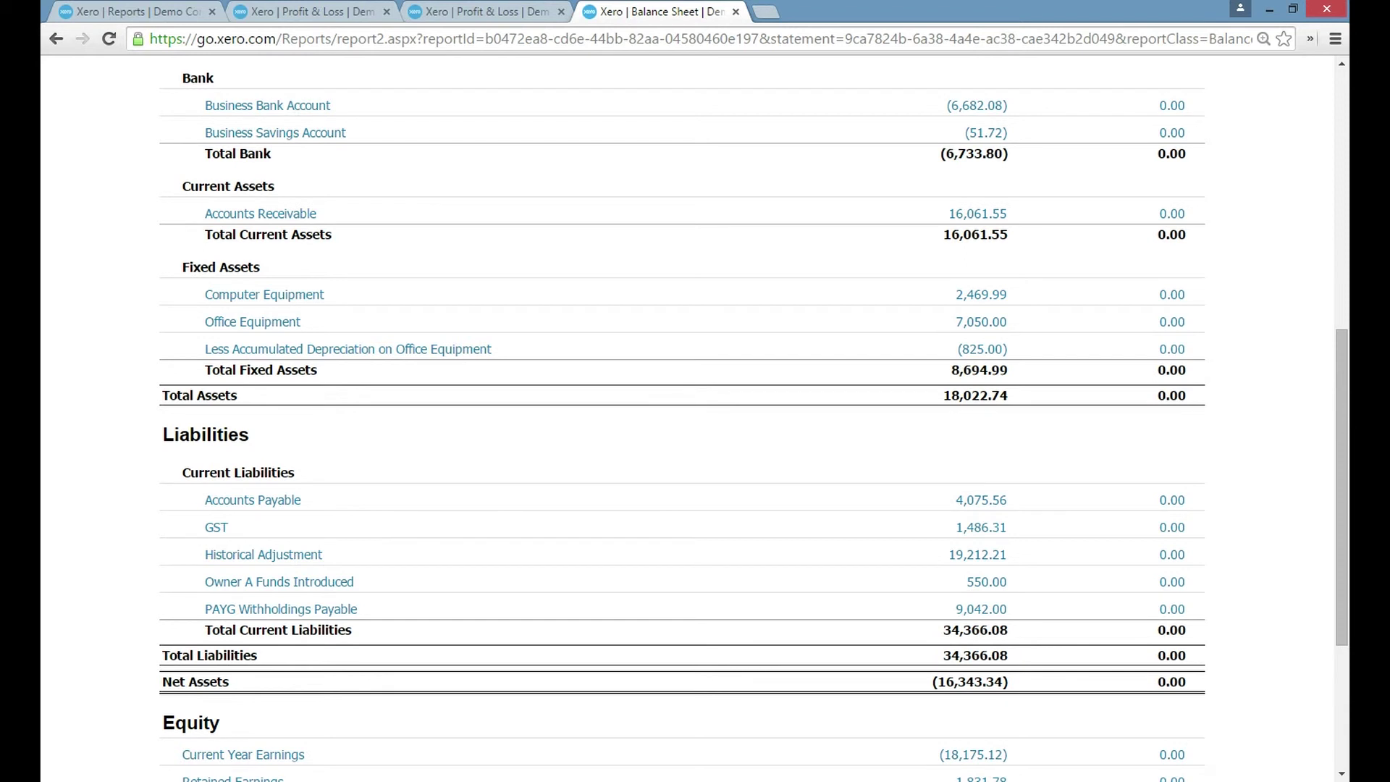
pyautogui.scroll(2, 1013, 282)
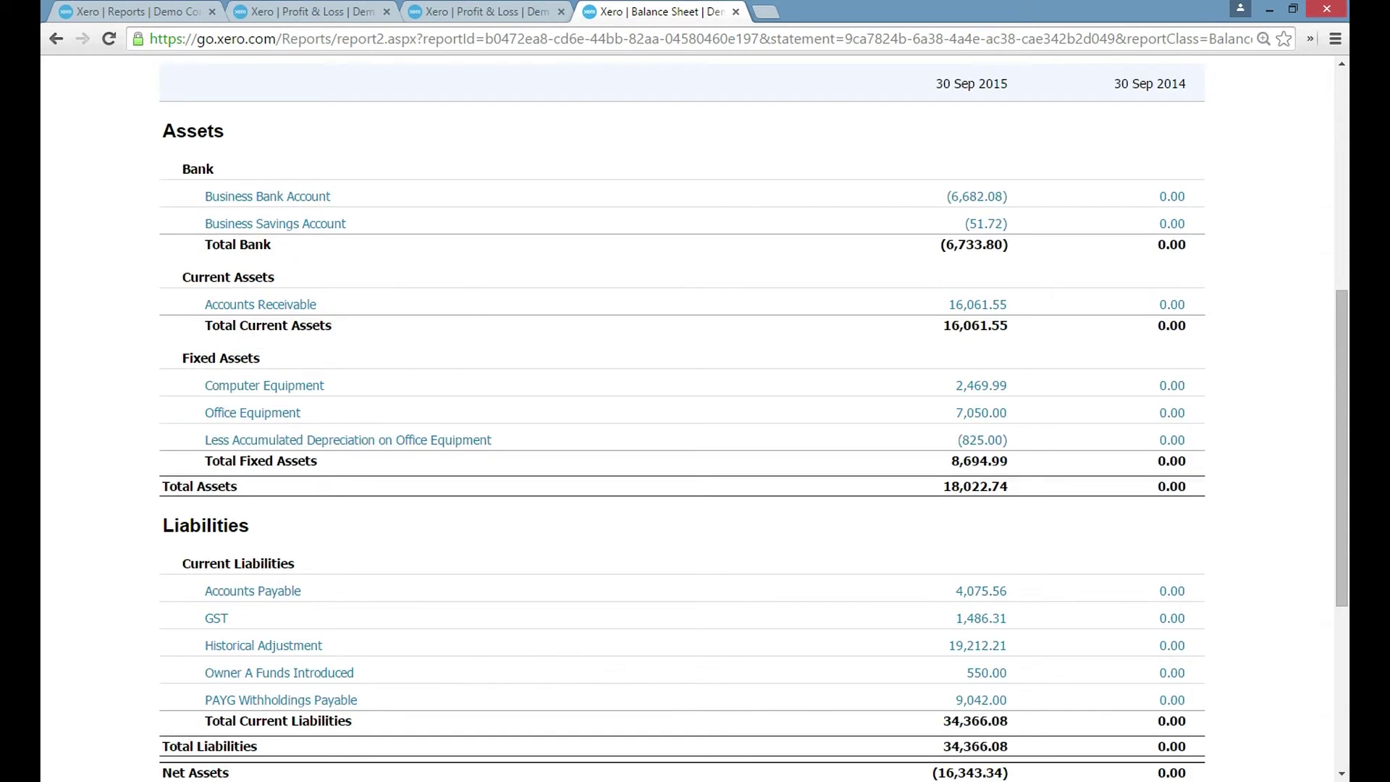
pyautogui.scroll(-4, 1013, 282)
pyautogui.scroll(-2, 695, 405)
pyautogui.scroll(3, 695, 405)
pyautogui.scroll(-1, 695, 406)
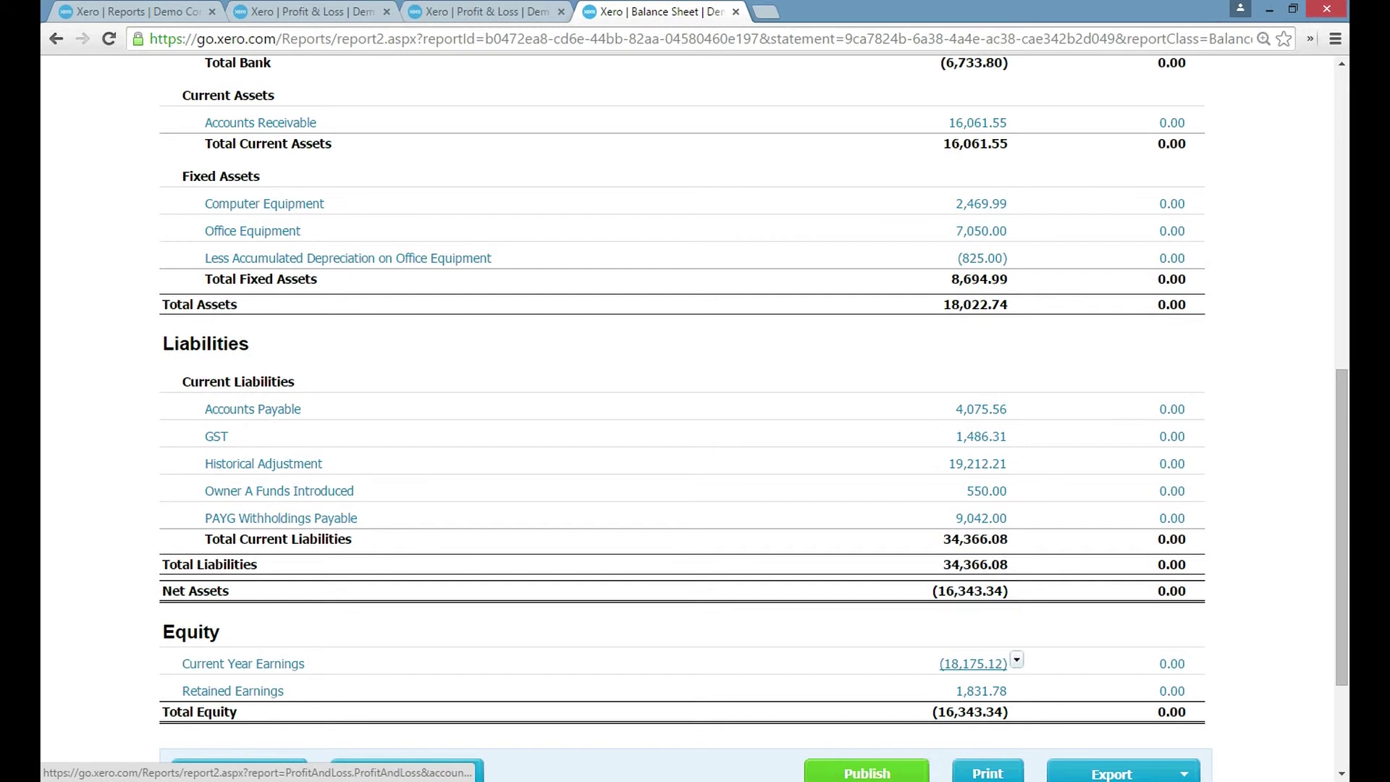
pyautogui.scroll(4, 972, 664)
pyautogui.scroll(2, 973, 664)
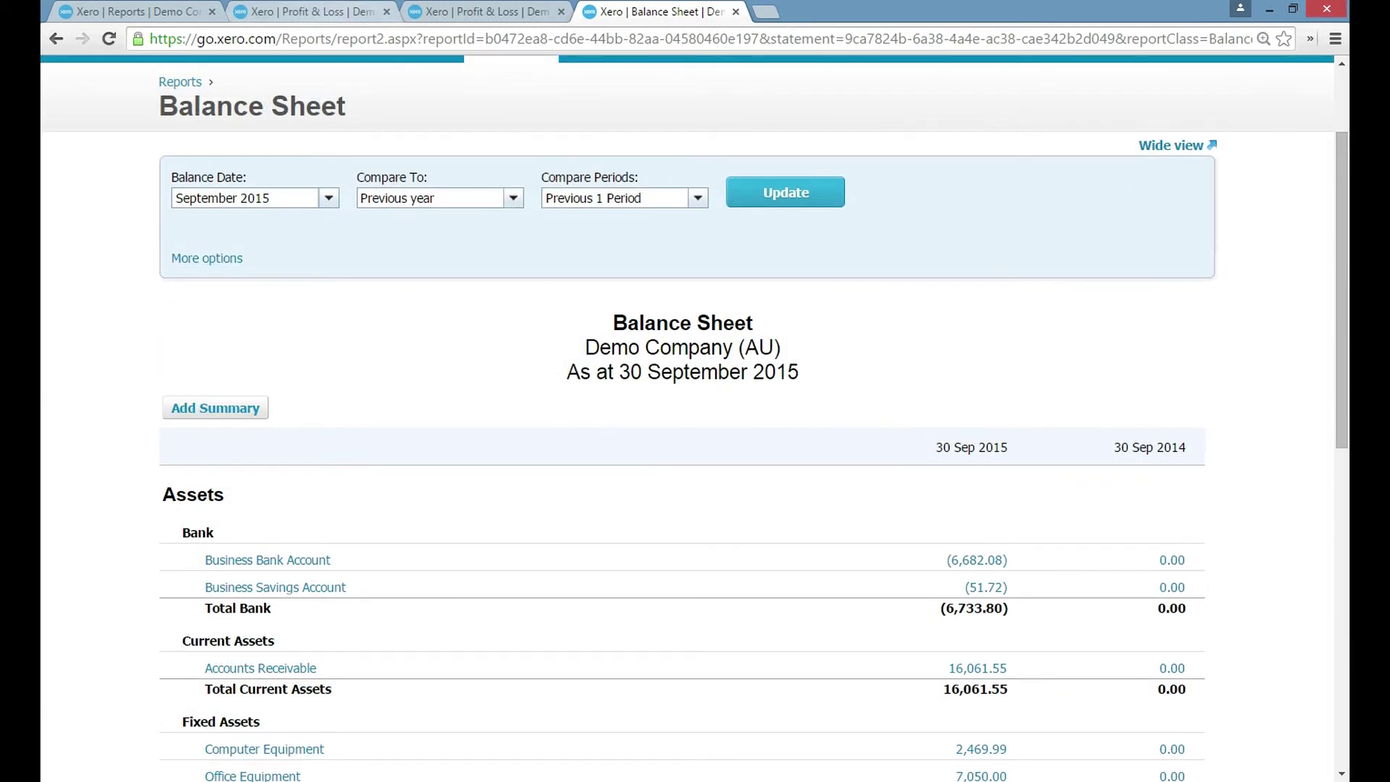
pyautogui.click(138, 12)
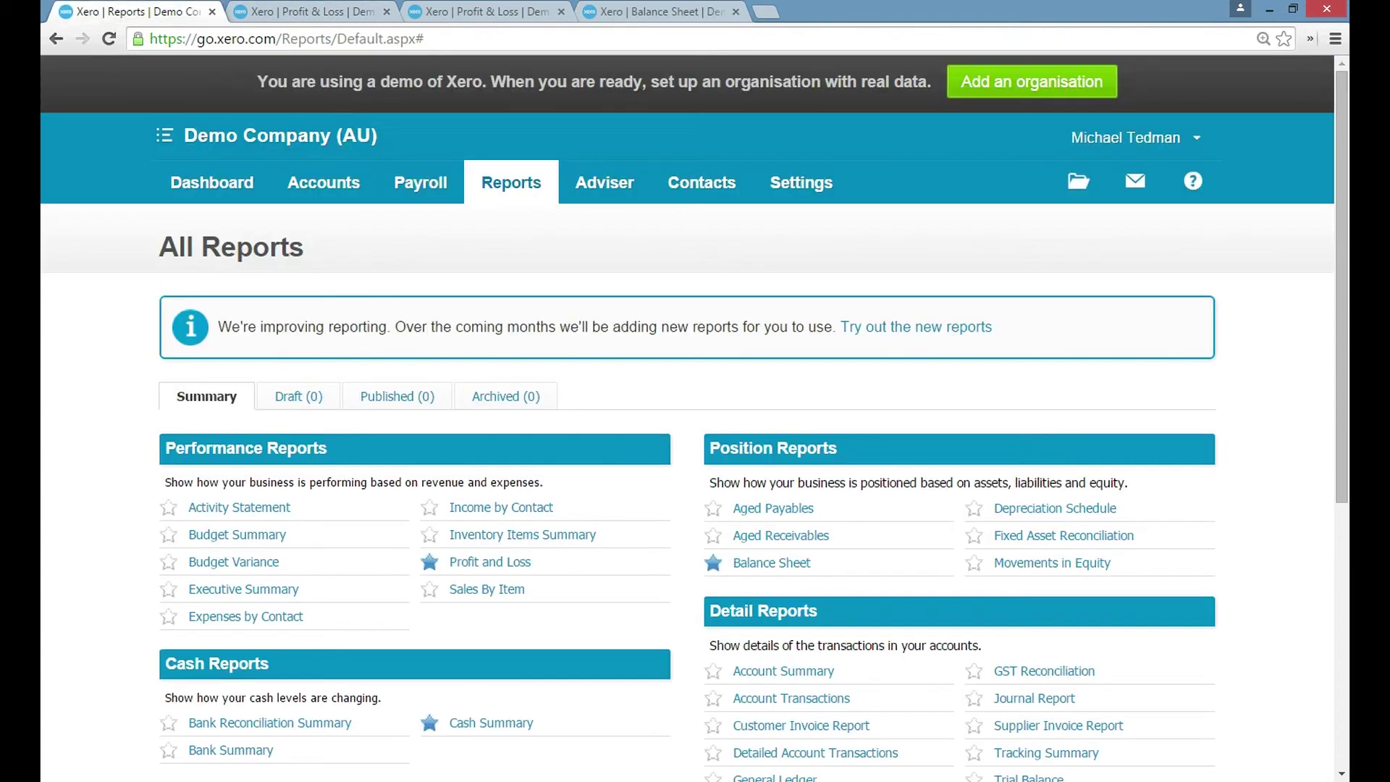
pyautogui.scroll(-2, 518, 354)
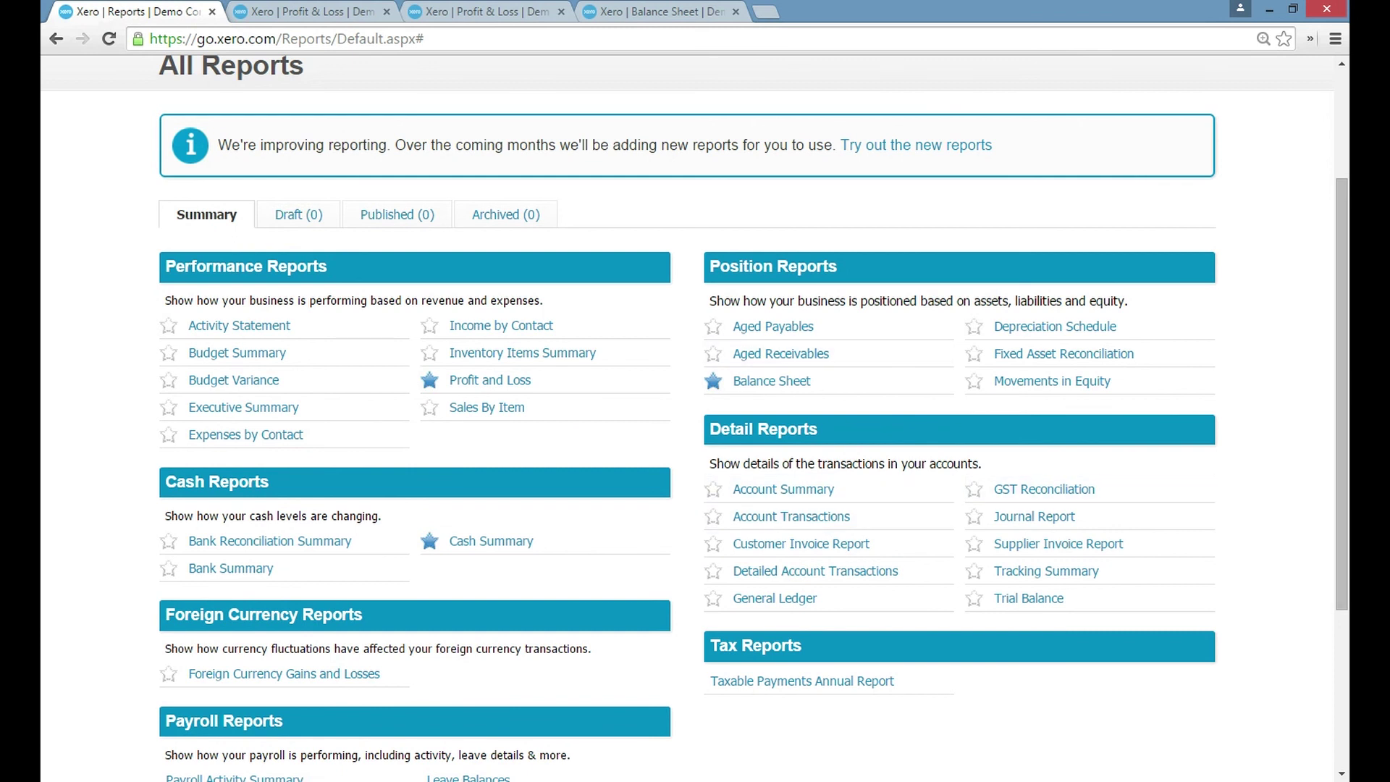
pyautogui.scroll(3, 694, 420)
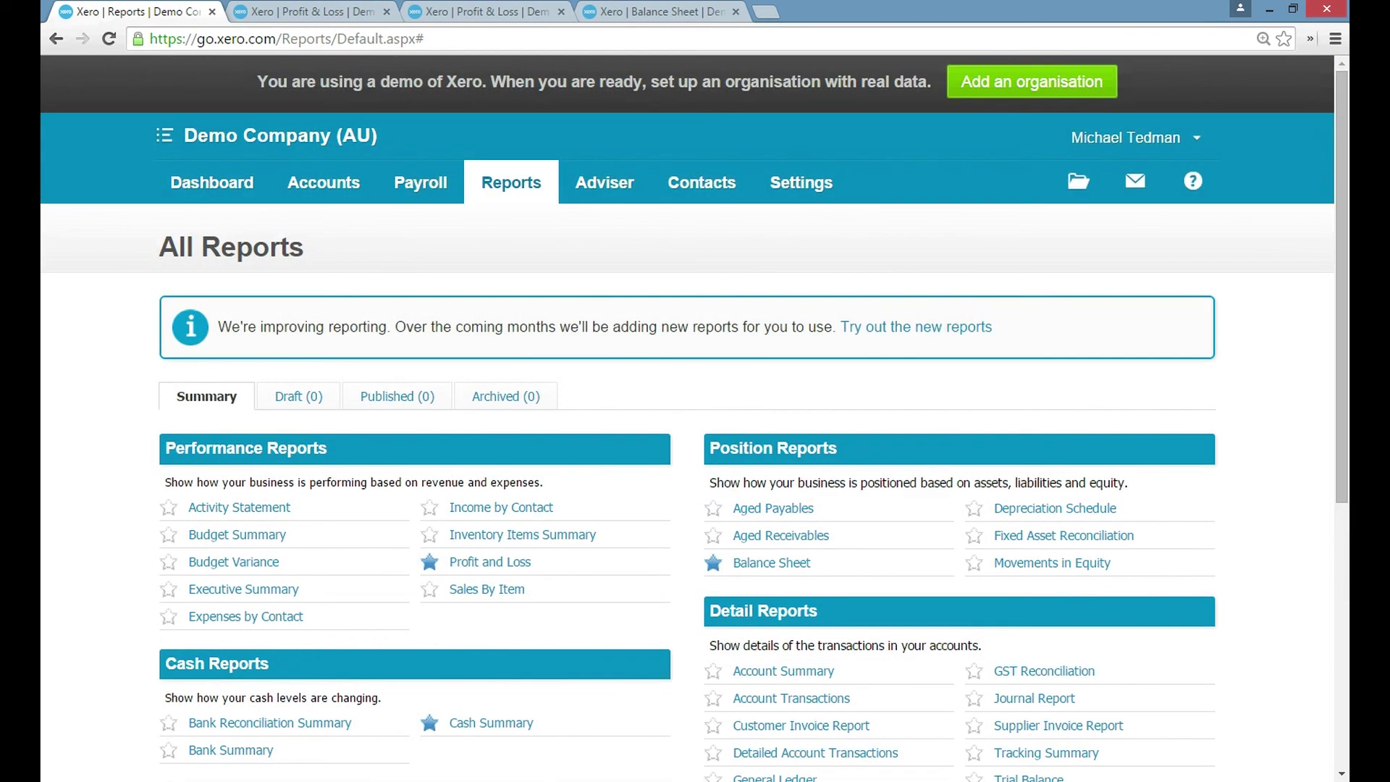